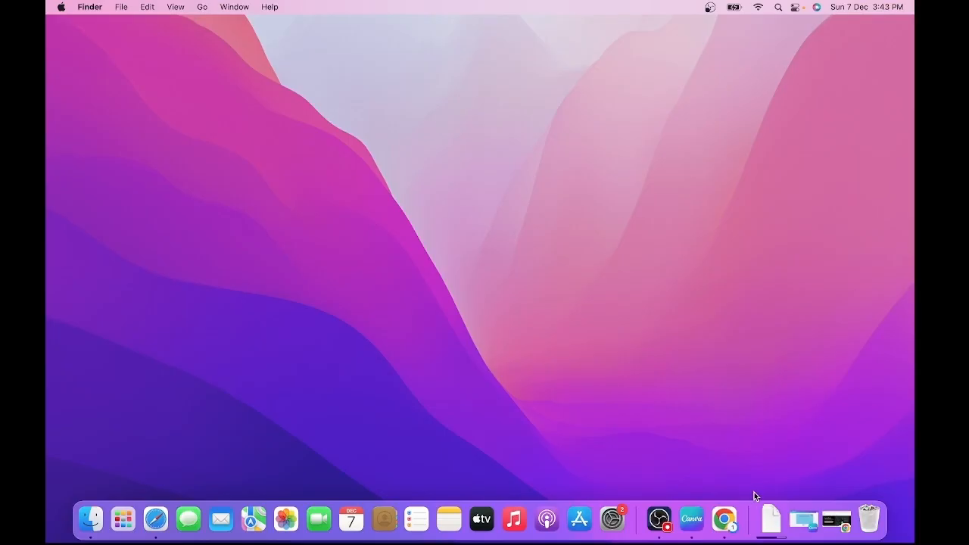
Switch to Chrome, search Google for "android studio" and open the Android Developers download page.
{"action": "left_click", "coordinate": [835, 519]}
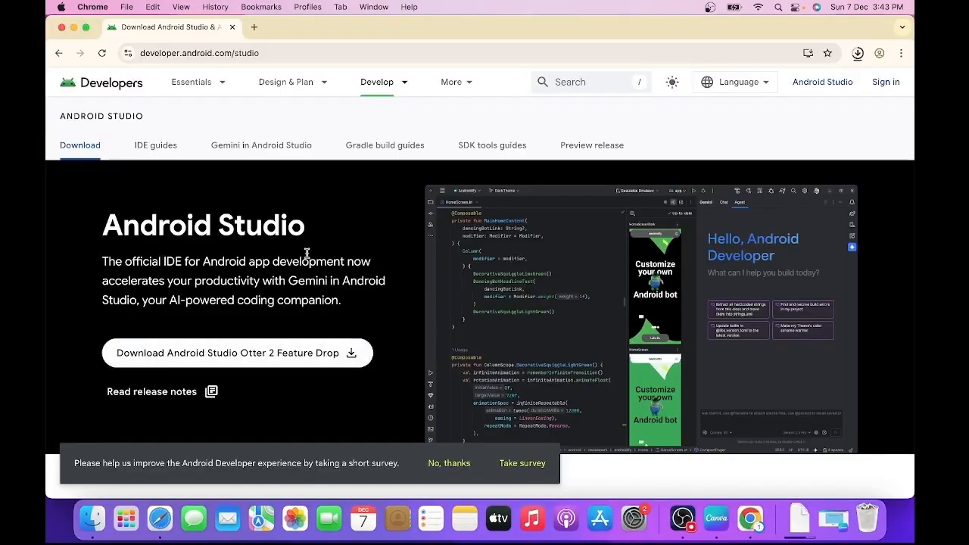
{"action": "left_click", "coordinate": [266, 55]}
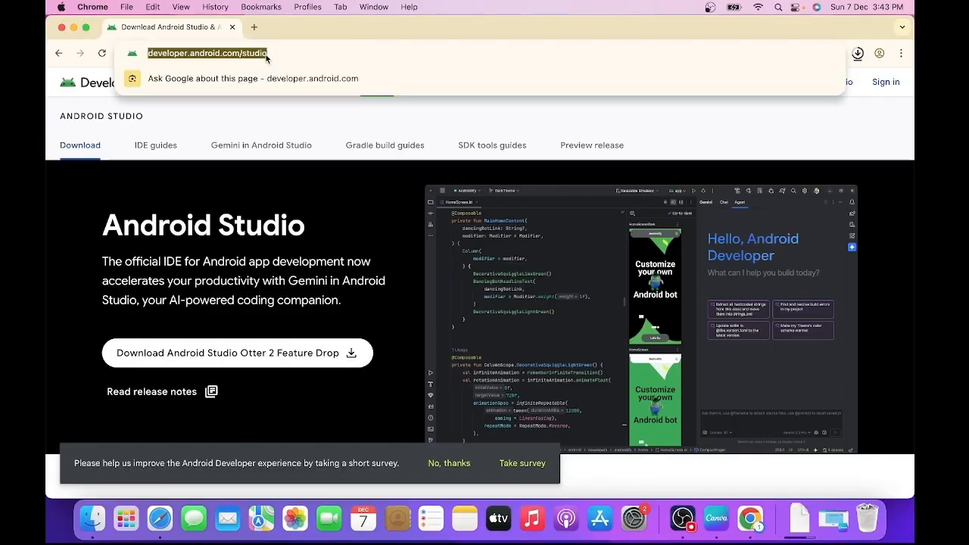
{"action": "type", "text": "and"}
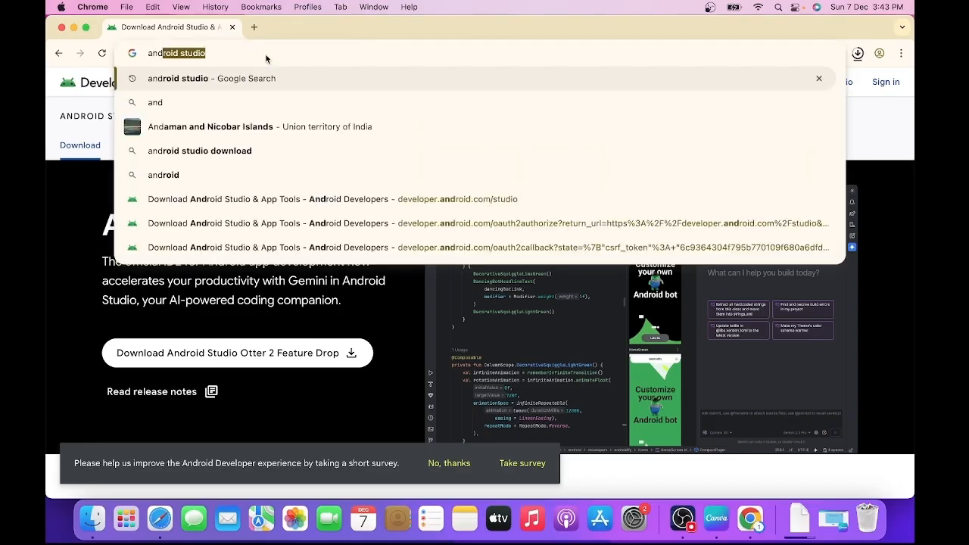
{"action": "type", "text": "roid studio"}
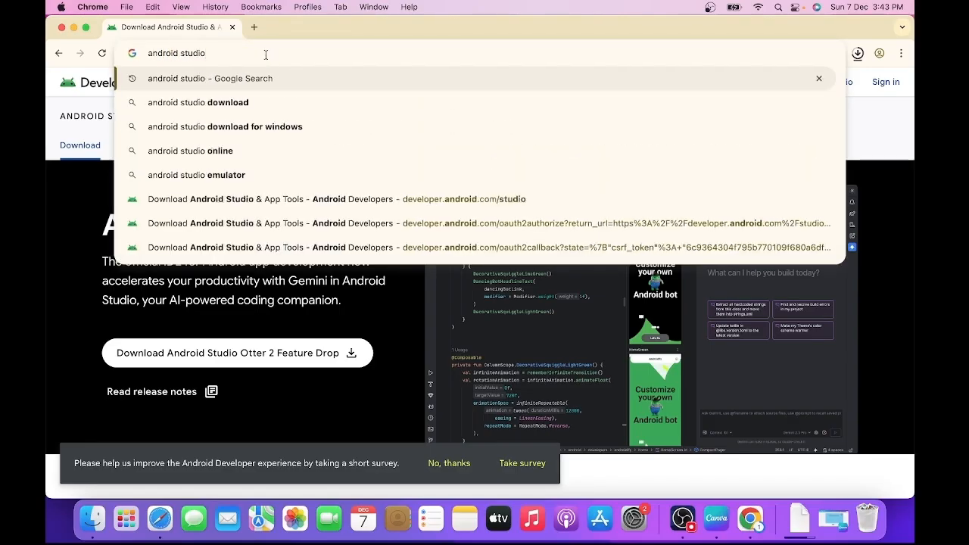
{"action": "key", "text": "Return"}
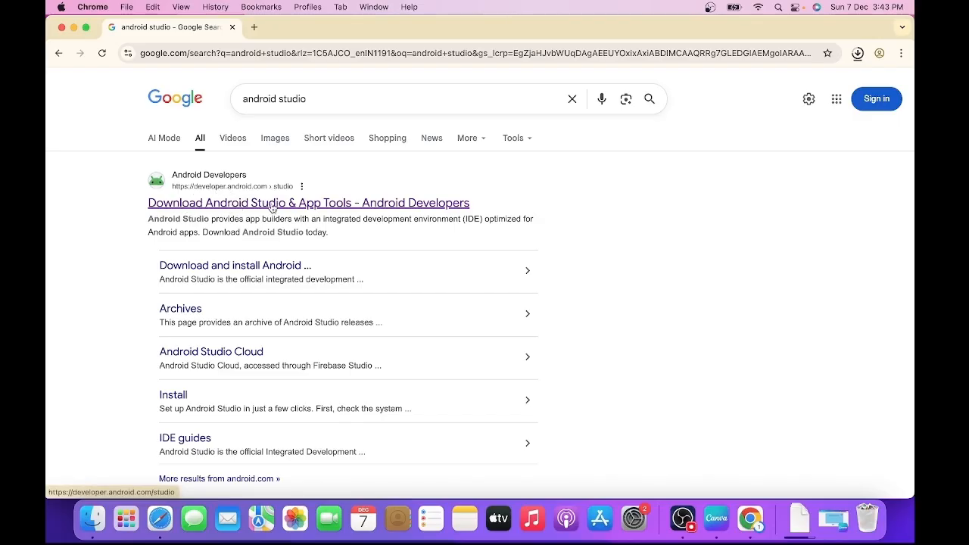
{"action": "left_click", "coordinate": [272, 204]}
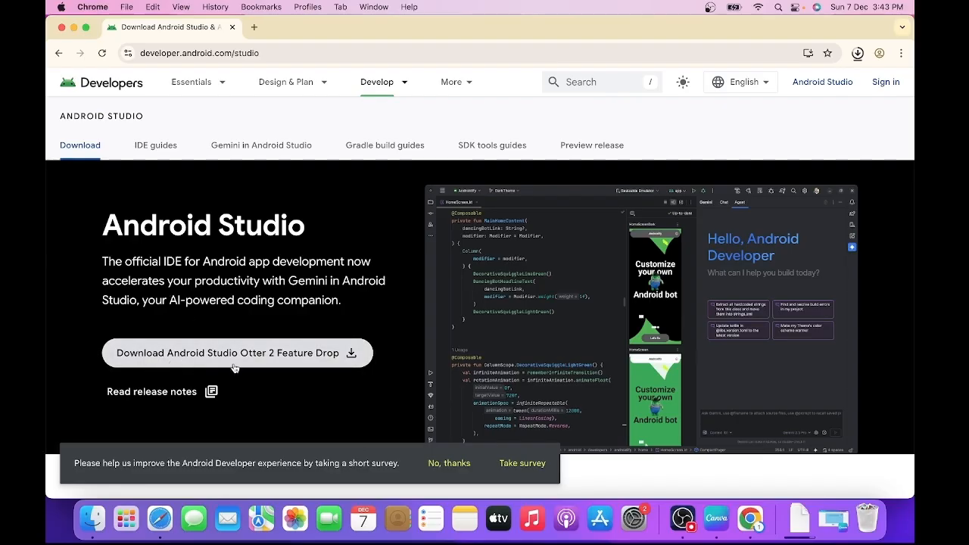
Start the Android Studio Otter 2 Feature Drop download and agree to its terms and conditions.
{"action": "left_click", "coordinate": [275, 351]}
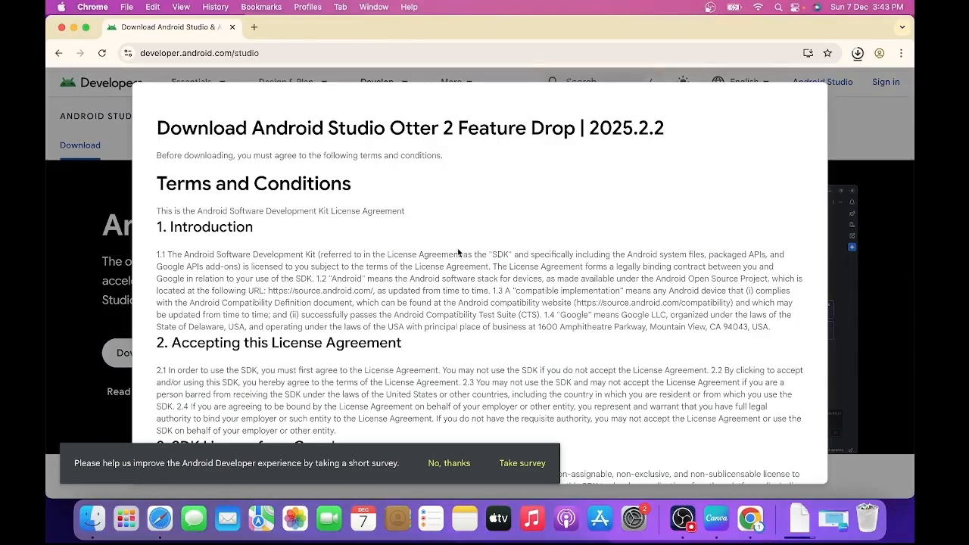
{"action": "scroll", "coordinate": [458, 253], "scroll_direction": "down", "scroll_amount": 20}
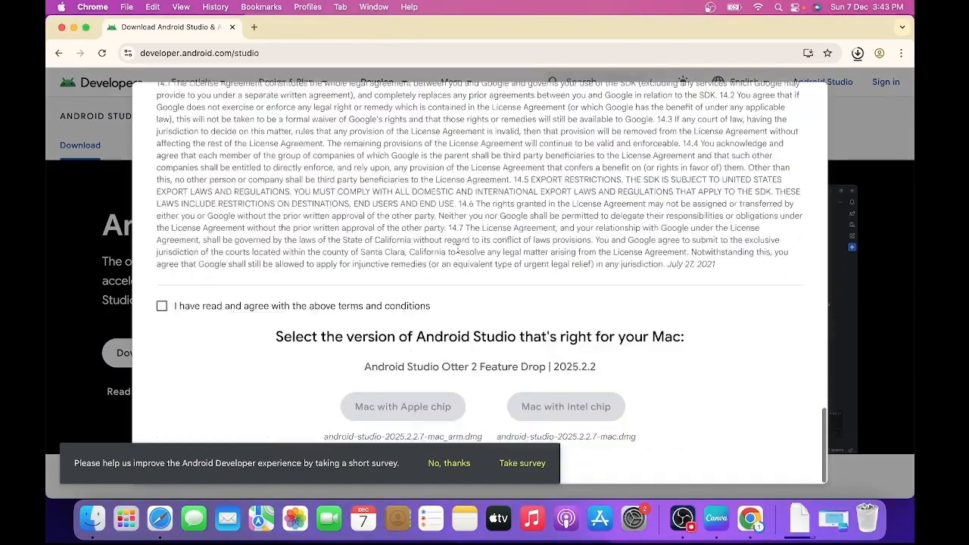
{"action": "left_click", "coordinate": [162, 307]}
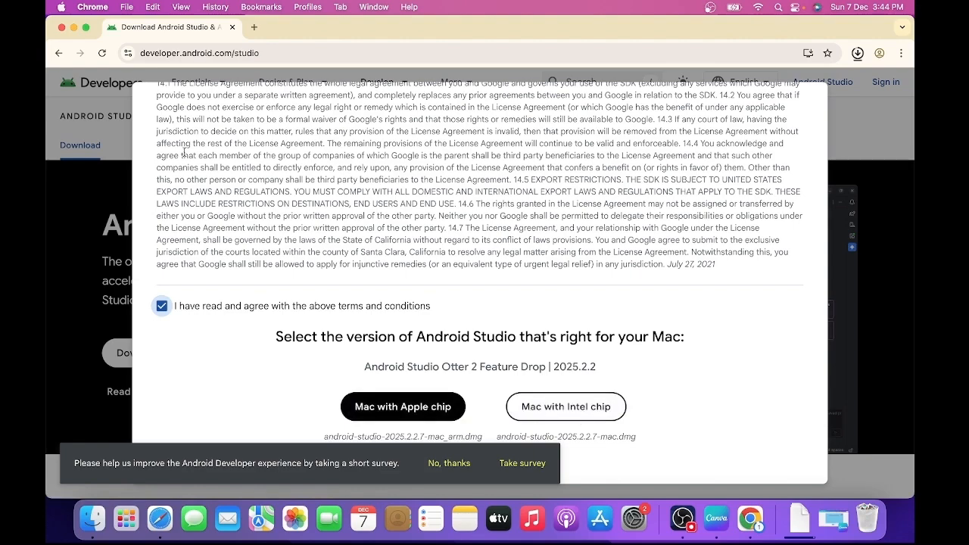
Check the Mac's processor type in About This Mac and close the information window.
{"action": "left_click", "coordinate": [63, 9]}
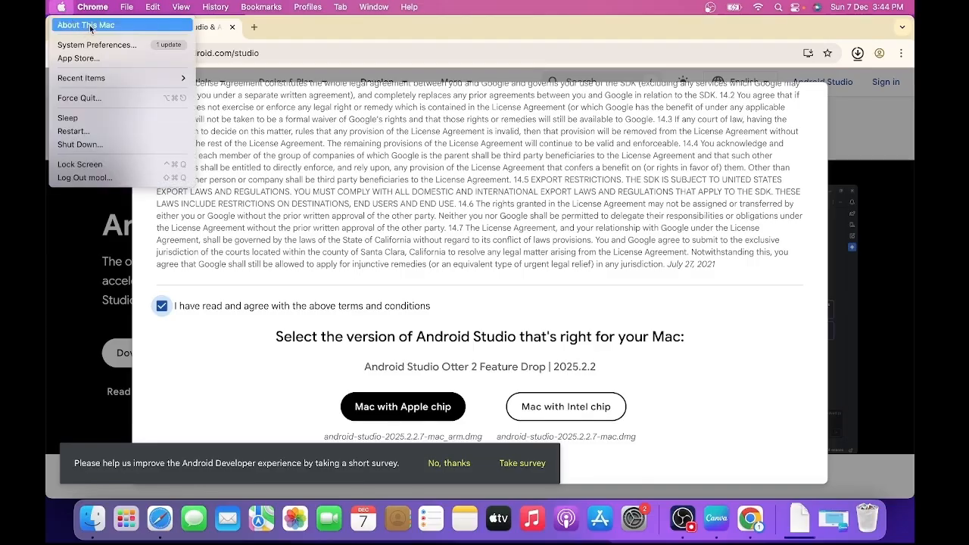
{"action": "left_click", "coordinate": [87, 26]}
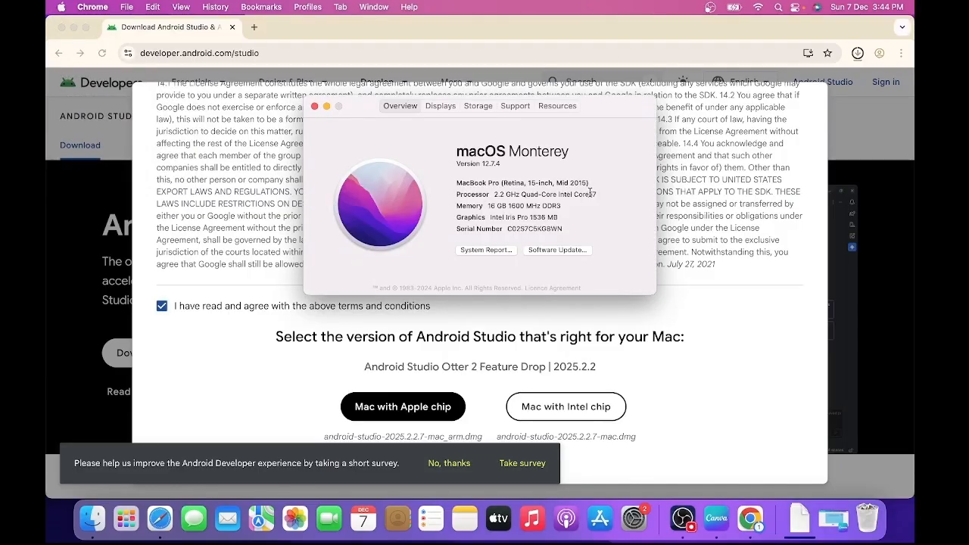
{"action": "left_click_drag", "start_coordinate": [591, 193], "coordinate": [550, 192]}
{"action": "left_click", "coordinate": [315, 106]}
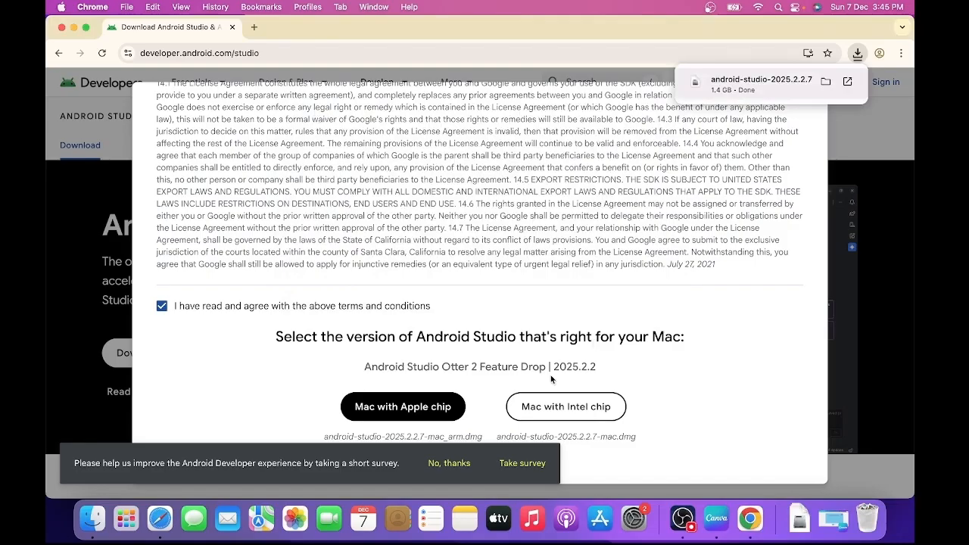
Start downloading the Android Studio version for Macs with an Intel chip and cancel this duplicate download.
{"action": "left_click", "coordinate": [581, 415]}
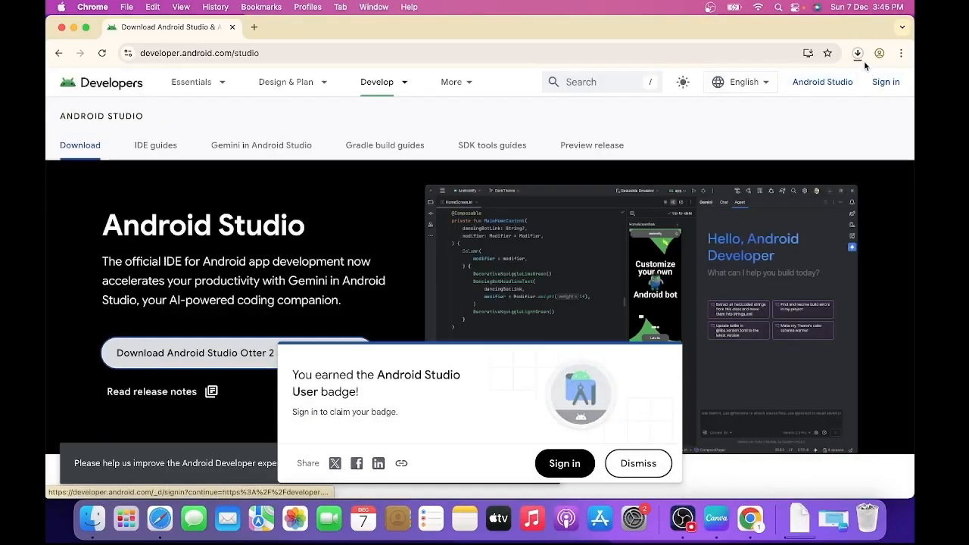
{"action": "left_click", "coordinate": [859, 57]}
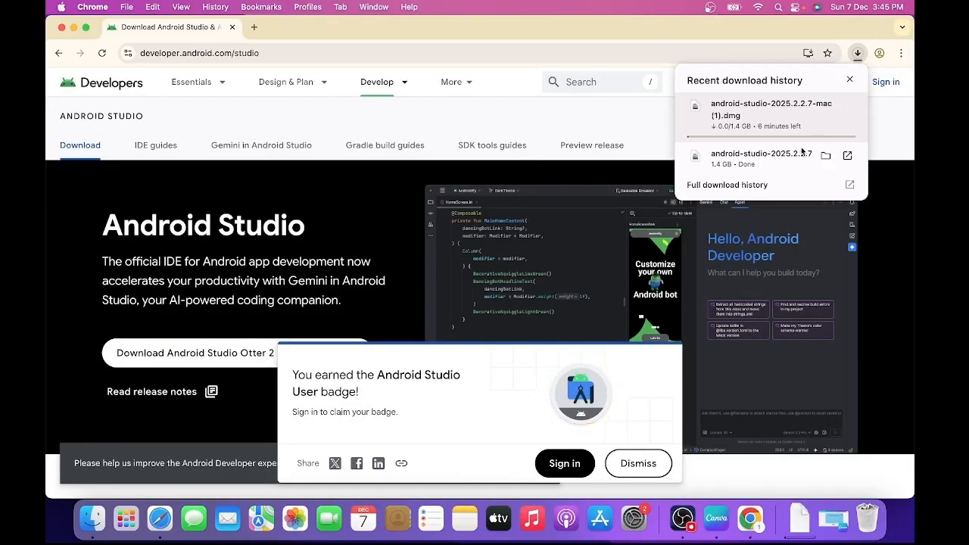
{"action": "mouse_move", "coordinate": [783, 135]}
{"action": "left_click", "coordinate": [825, 110]}
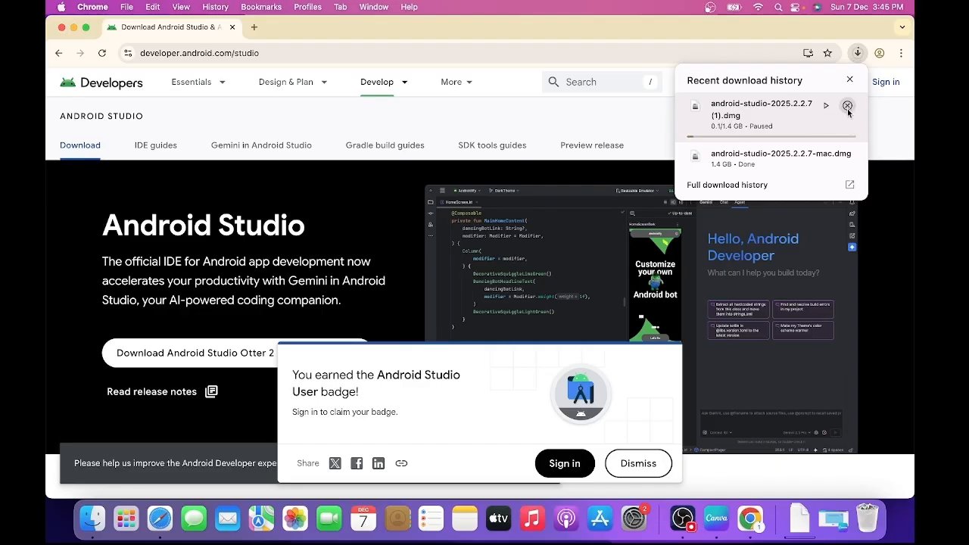
{"action": "left_click", "coordinate": [848, 107]}
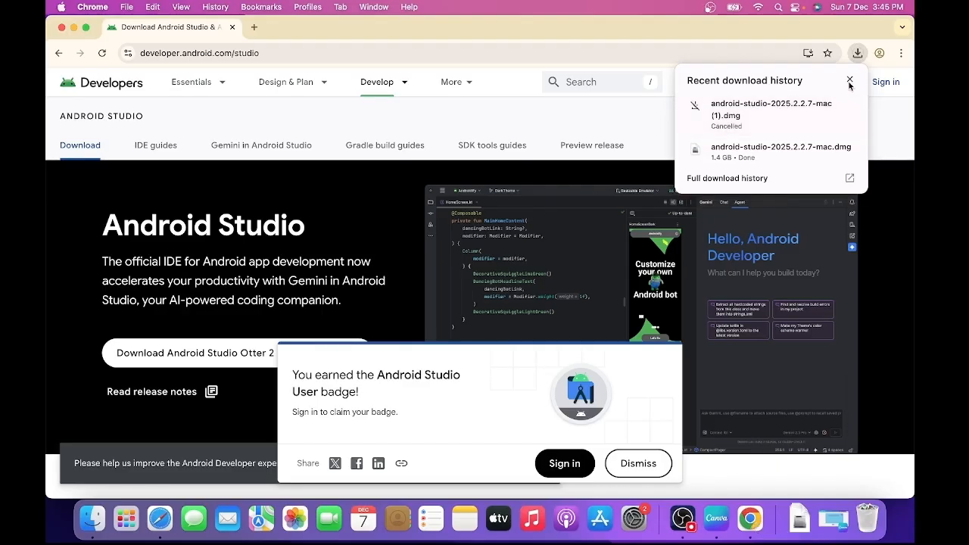
{"action": "left_click", "coordinate": [849, 80]}
Close the browser window and locate android-studio-2025.2.2.7-mac.dmg in Finder's Downloads folder.
{"action": "mouse_move", "coordinate": [189, 88]}
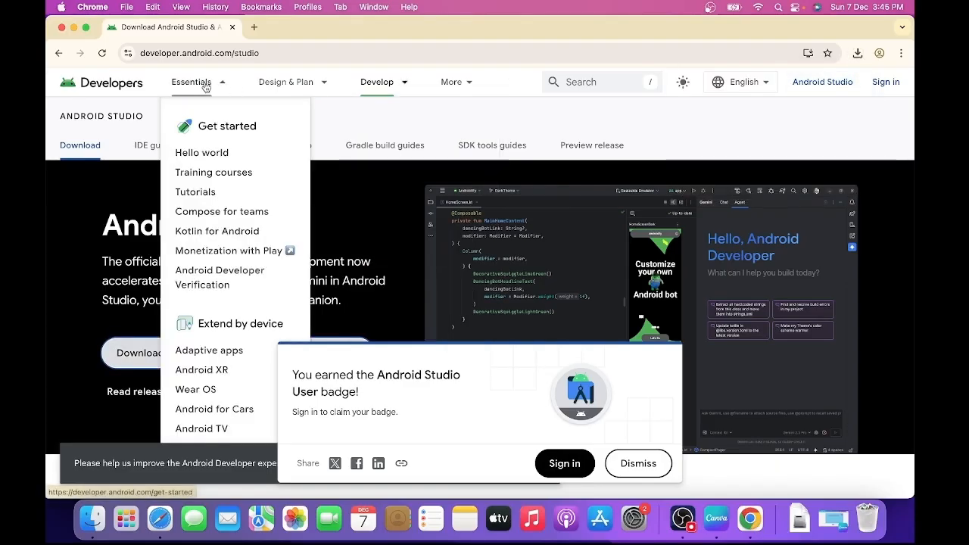
{"action": "left_click", "coordinate": [63, 28]}
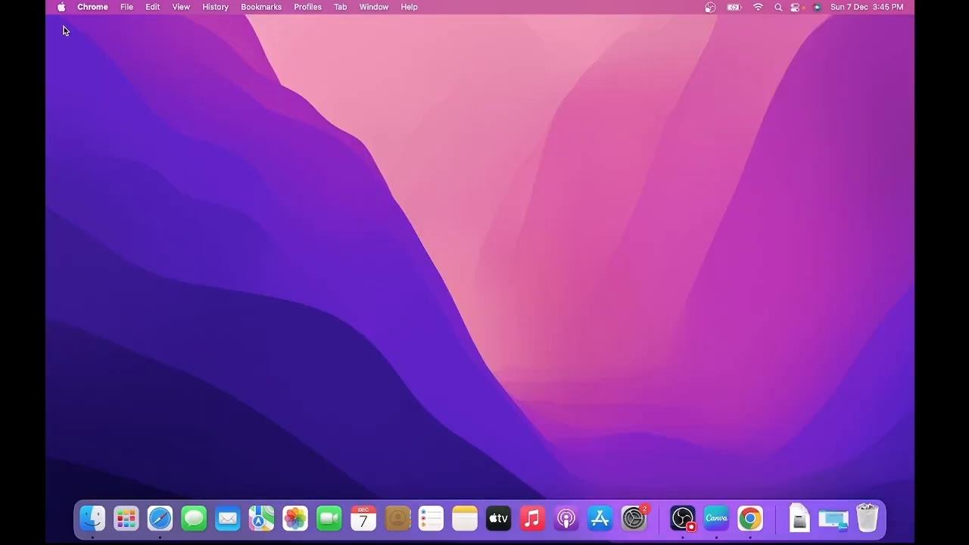
{"action": "left_click", "coordinate": [90, 522]}
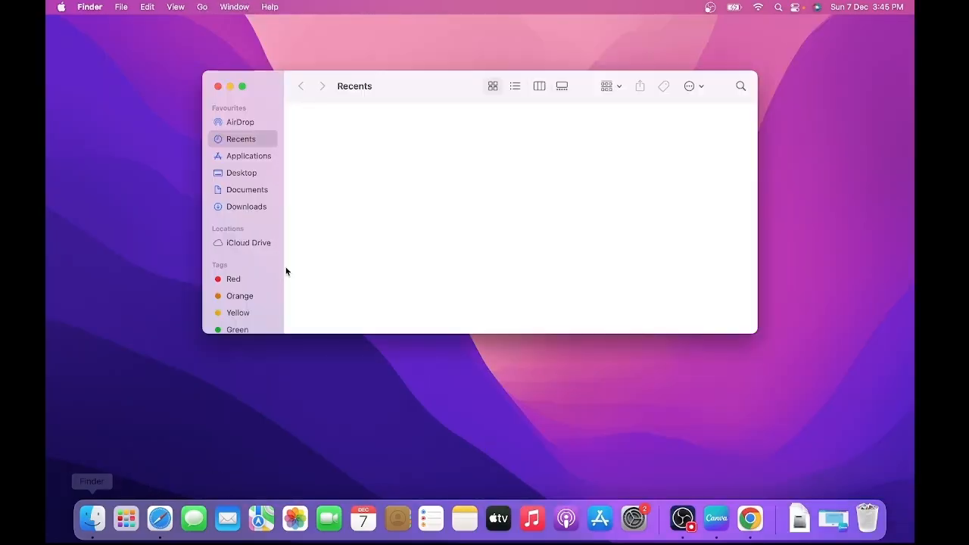
{"action": "left_click", "coordinate": [252, 211]}
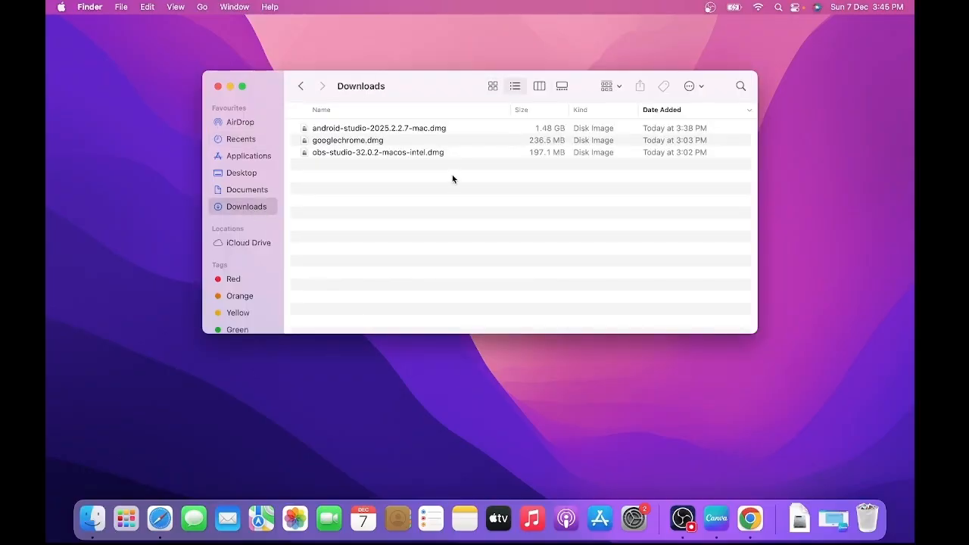
{"action": "left_click", "coordinate": [370, 133]}
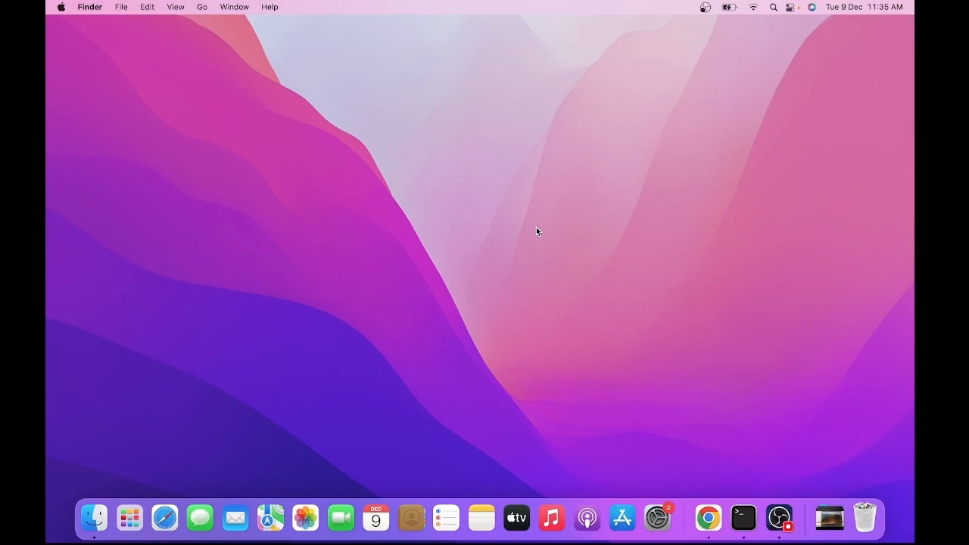
Open the disk image android-studio-2025.2.2.7-mac.dmg from Finder's Downloads folder.
{"action": "left_click", "coordinate": [92, 519]}
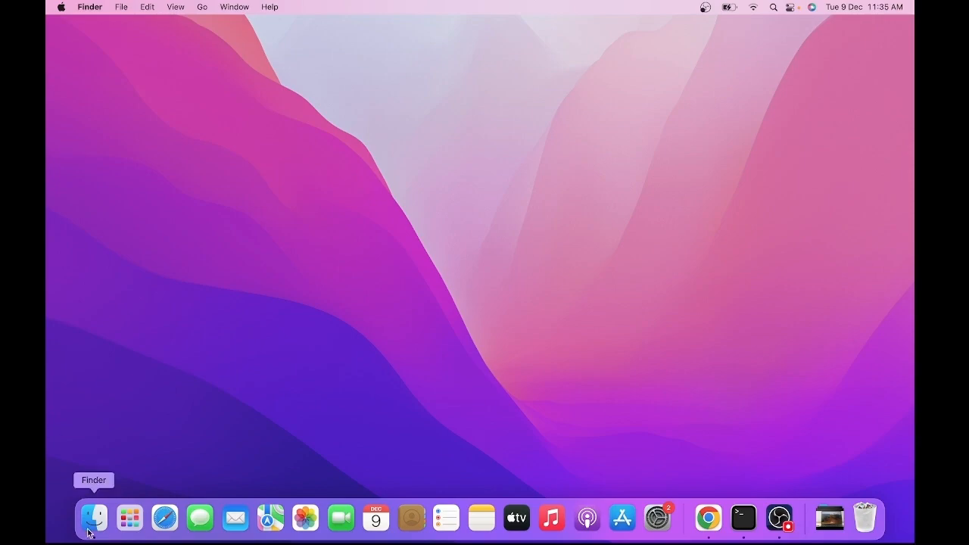
{"action": "left_click", "coordinate": [261, 207]}
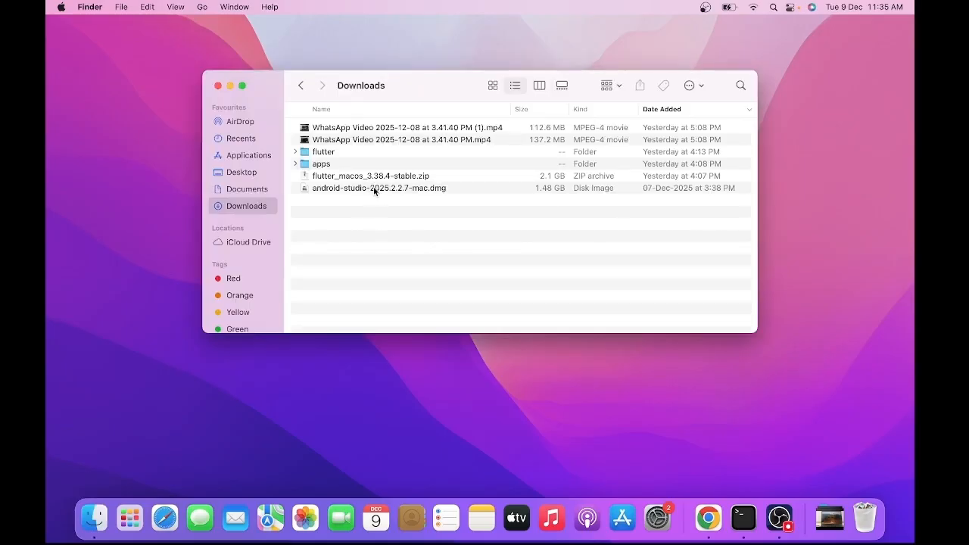
{"action": "left_click", "coordinate": [380, 189]}
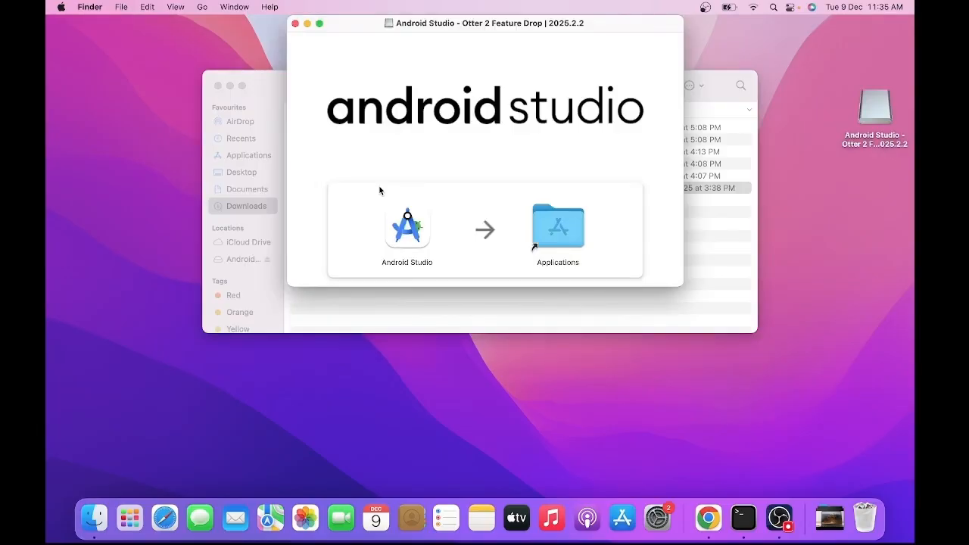
Install Android Studio by copying it from the disk image into Applications, and close the installer window.
{"action": "left_click", "coordinate": [415, 225]}
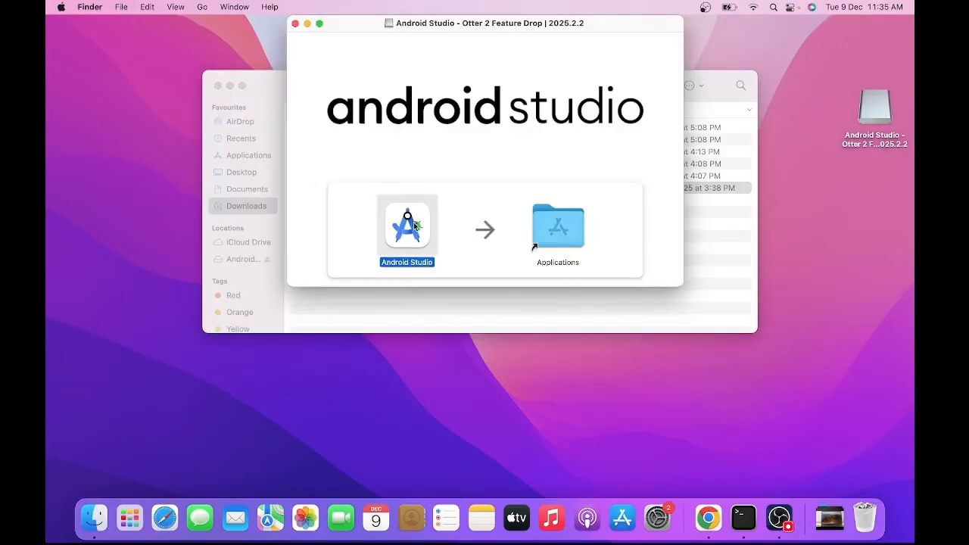
{"action": "left_click_drag", "start_coordinate": [413, 227], "coordinate": [567, 229]}
{"action": "left_click", "coordinate": [570, 238]}
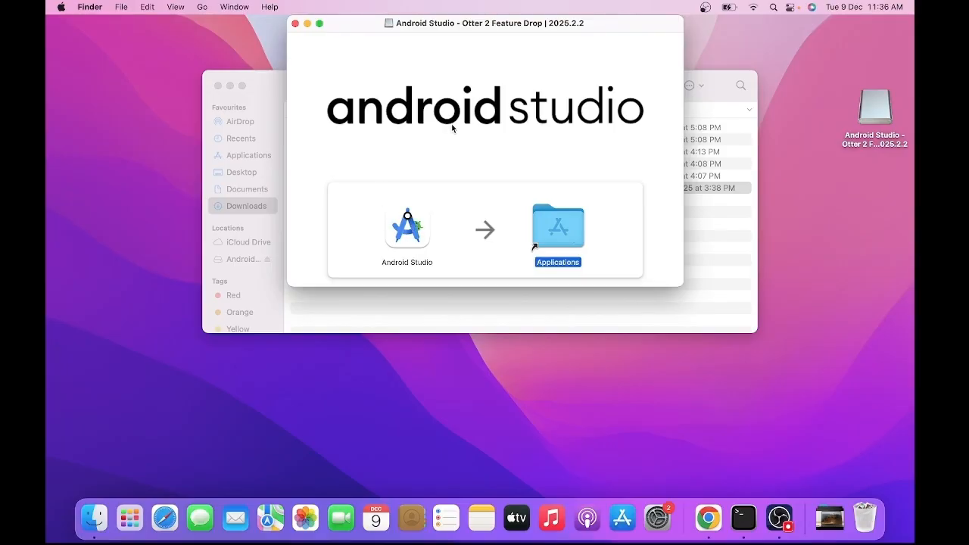
{"action": "left_click", "coordinate": [296, 25]}
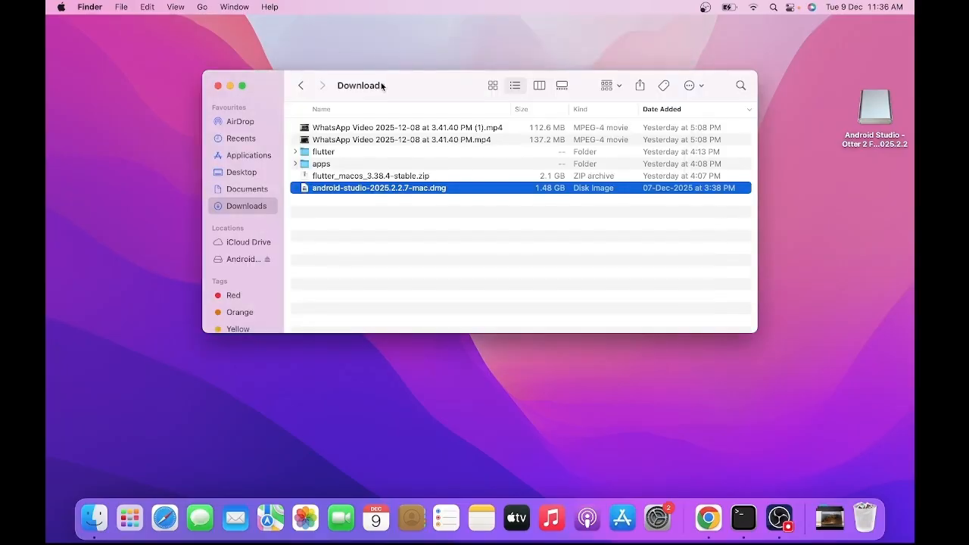
Launch Android Studio from the Applications folder.
{"action": "left_click", "coordinate": [262, 157]}
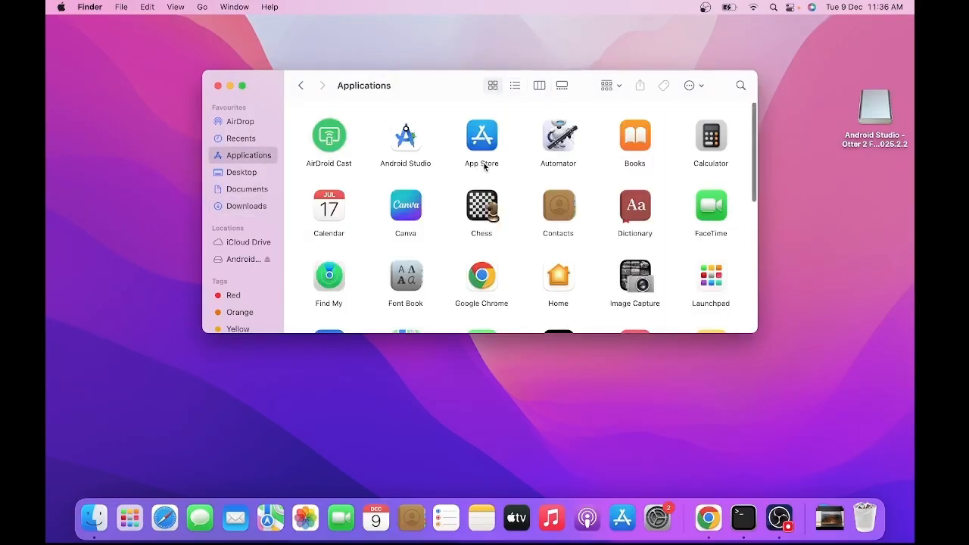
{"action": "left_click", "coordinate": [409, 137]}
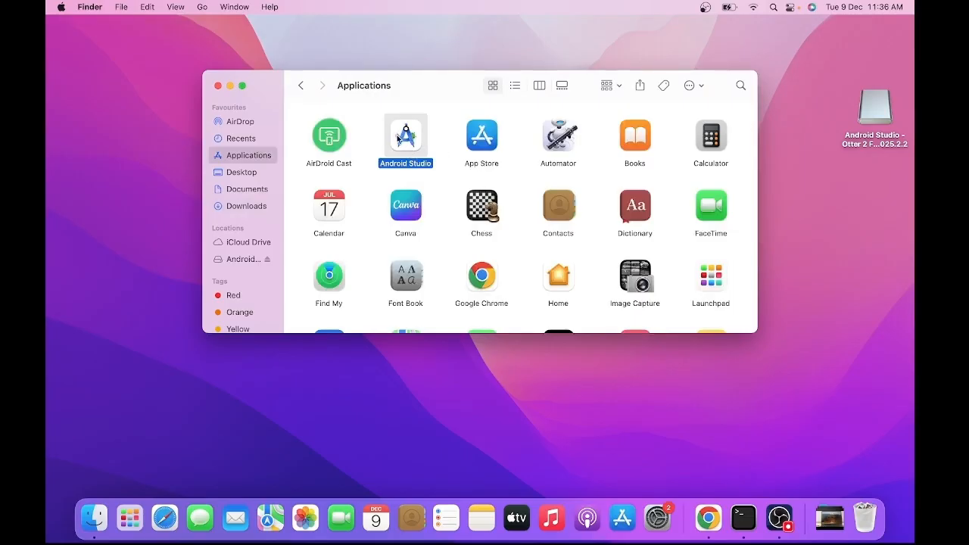
{"action": "left_click", "coordinate": [445, 141]}
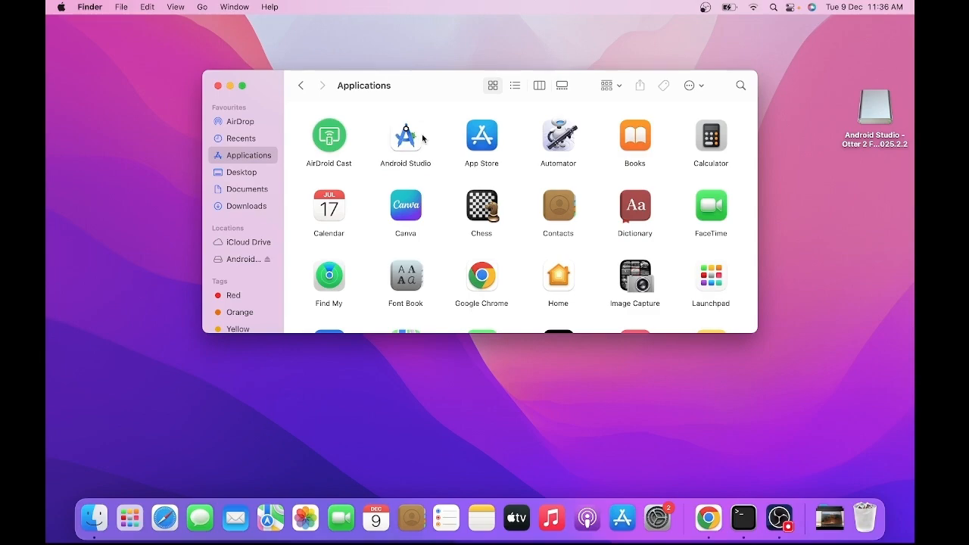
{"action": "double_click", "coordinate": [415, 137]}
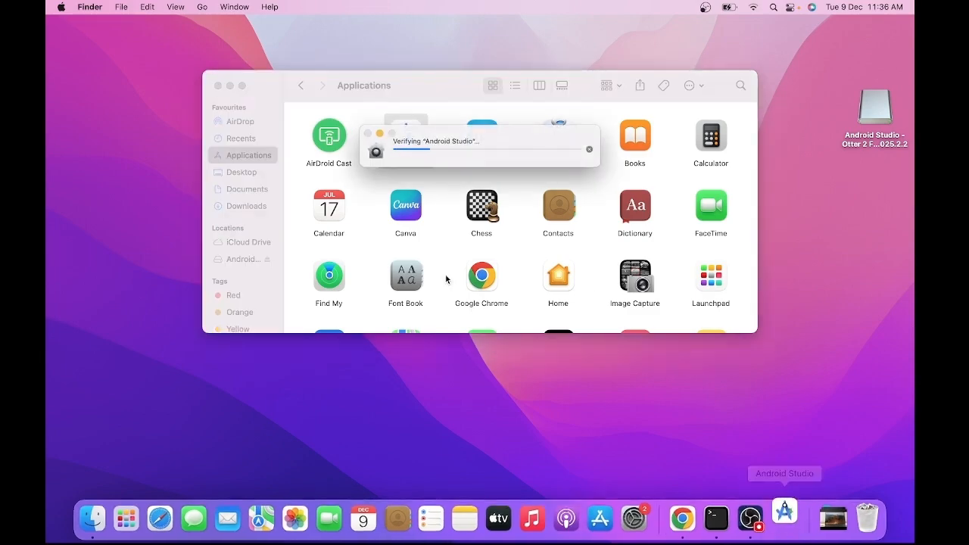
Close the Applications window and cancel the verification and launch of Android Studio.
{"action": "left_click", "coordinate": [217, 87]}
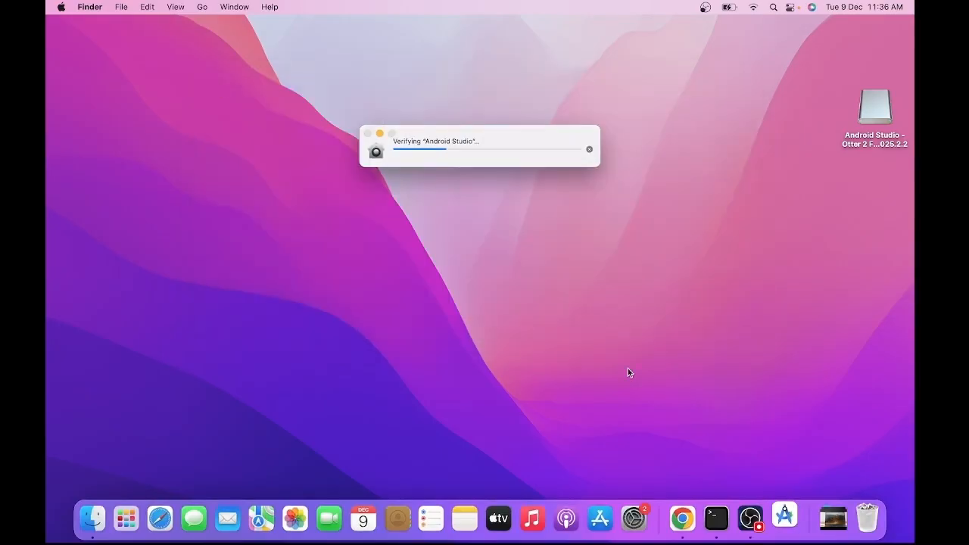
{"action": "left_click", "coordinate": [589, 152]}
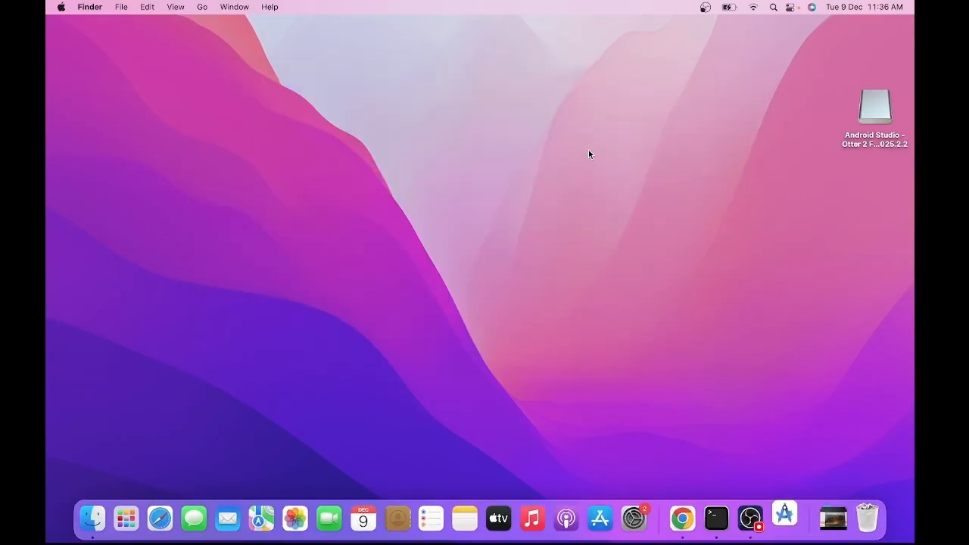
{"action": "right_click", "coordinate": [785, 517]}
{"action": "left_click", "coordinate": [807, 468]}
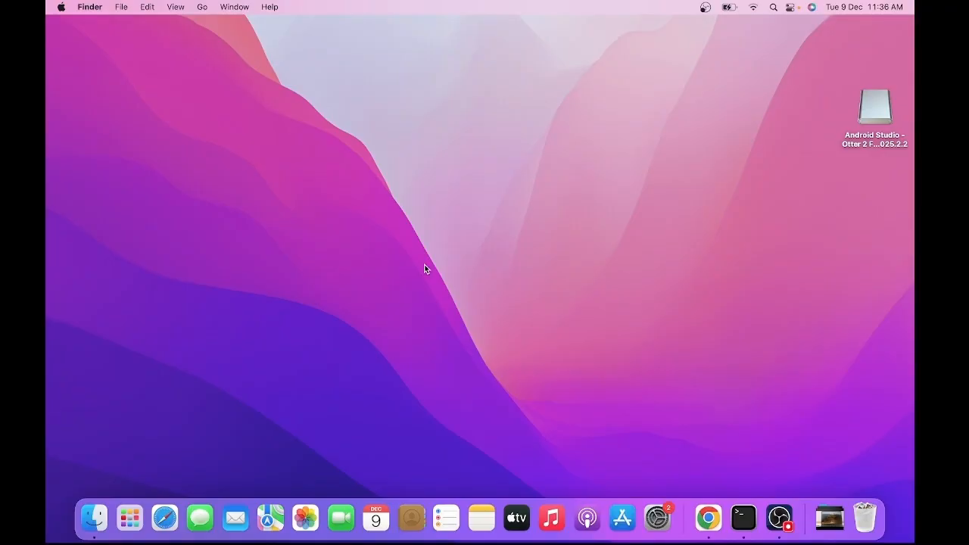
Find Android Studio in Applications through Spotlight, launch it and approve opening the downloaded app.
{"action": "key", "text": "super+space"}
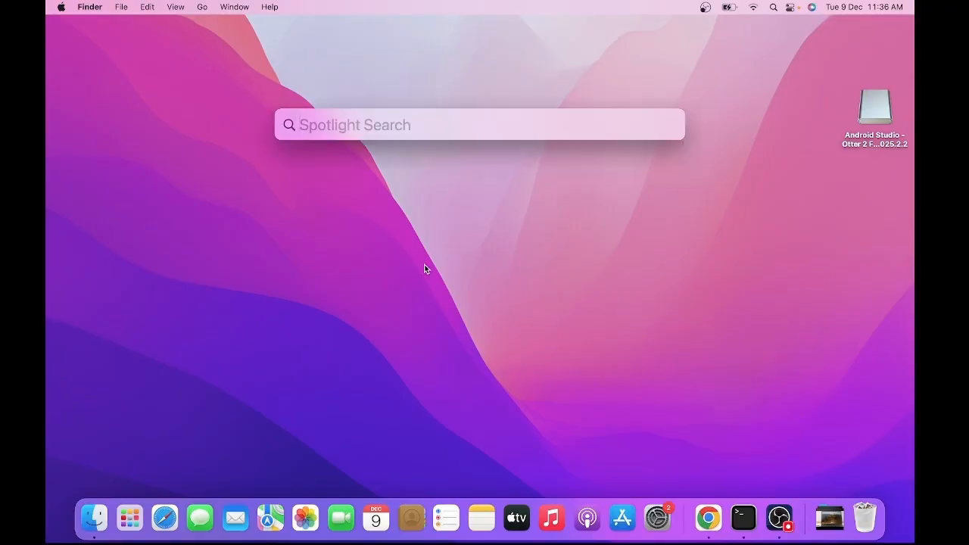
{"action": "type", "text": "and"}
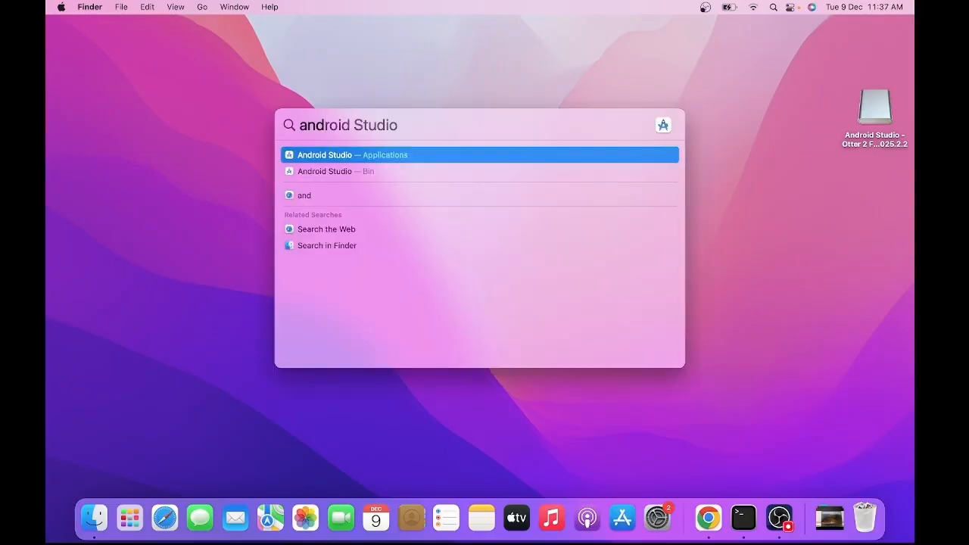
{"action": "left_click", "coordinate": [383, 155]}
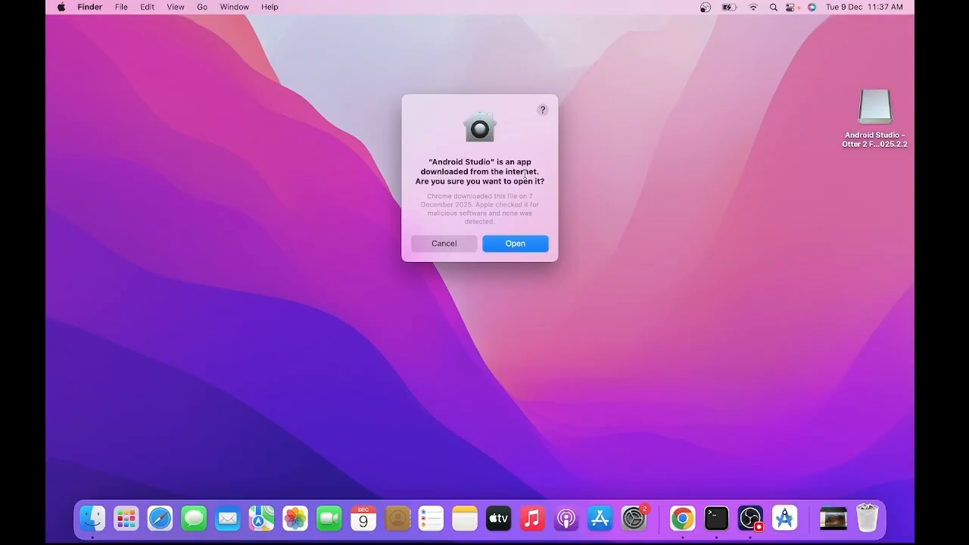
{"action": "left_click", "coordinate": [520, 244]}
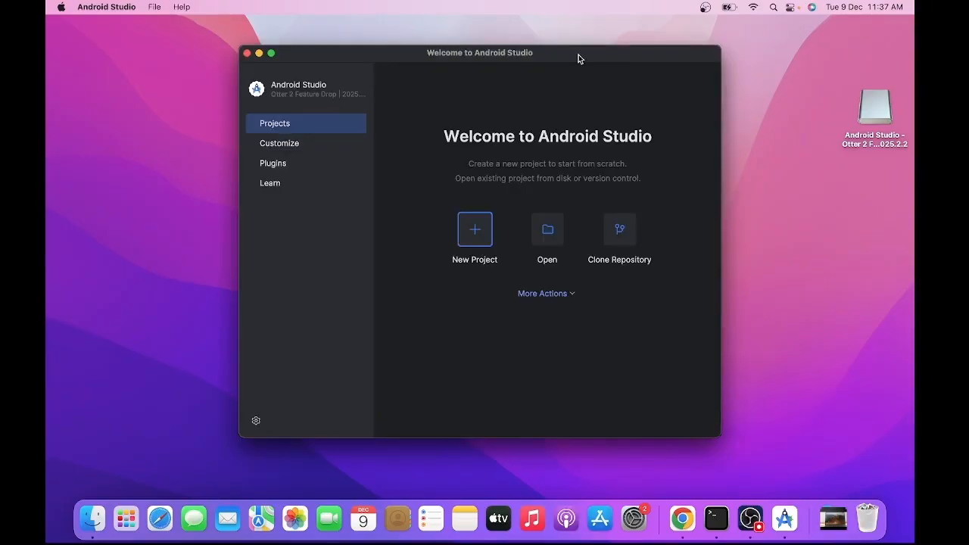
Review the new project templates, cancel the project wizard, and view the Customize settings.
{"action": "left_click", "coordinate": [476, 235]}
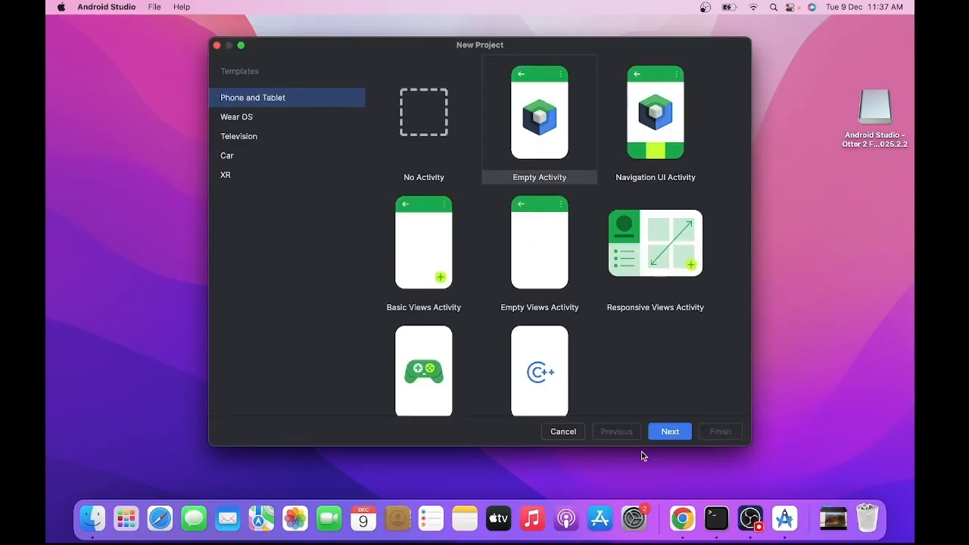
{"action": "left_click", "coordinate": [561, 435]}
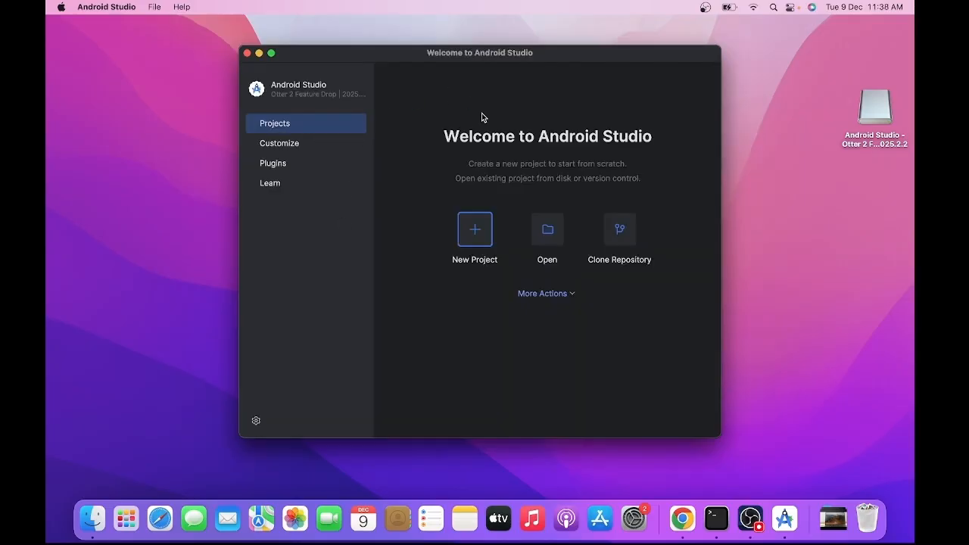
{"action": "left_click", "coordinate": [278, 145]}
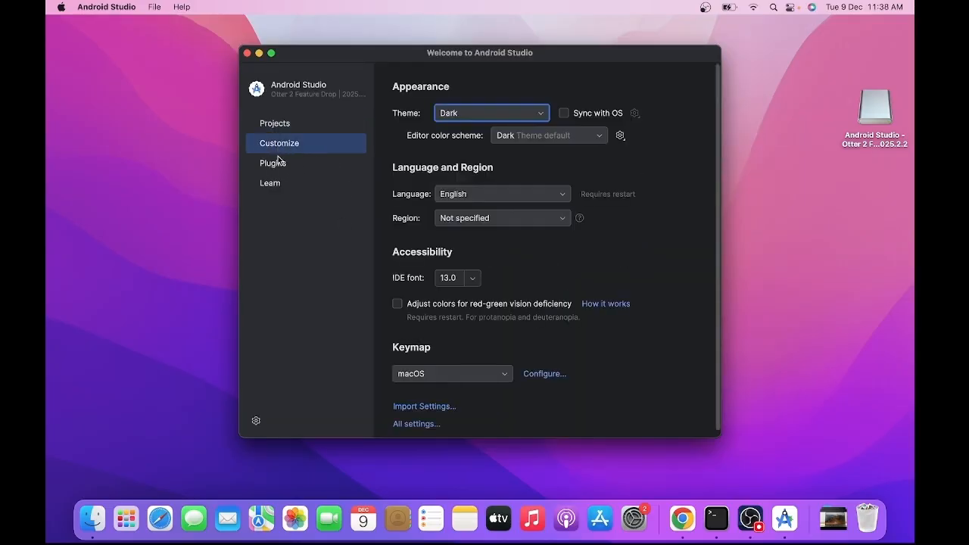
Try to search the plugin marketplace for dart and refresh the plugin list.
{"action": "left_click", "coordinate": [277, 168]}
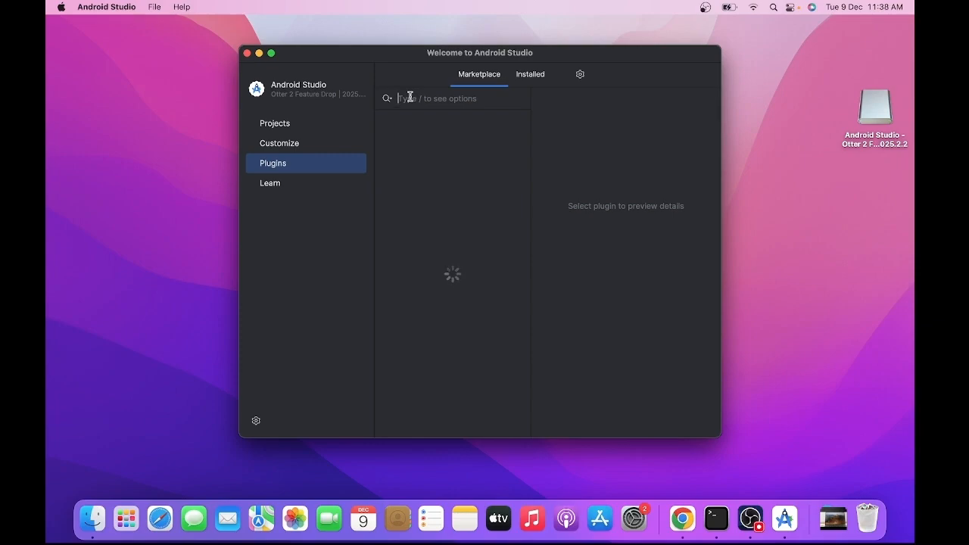
{"action": "type", "text": "dart"}
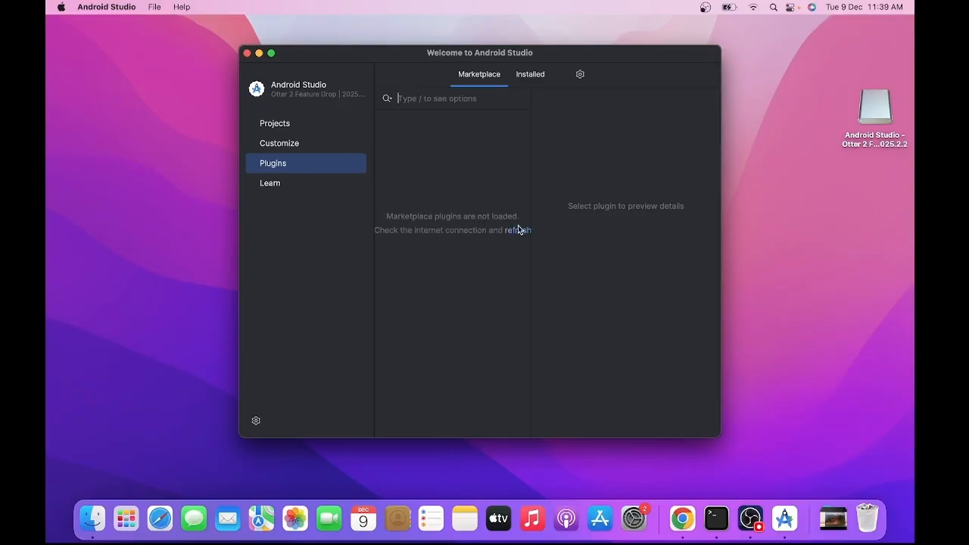
{"action": "left_click", "coordinate": [518, 230]}
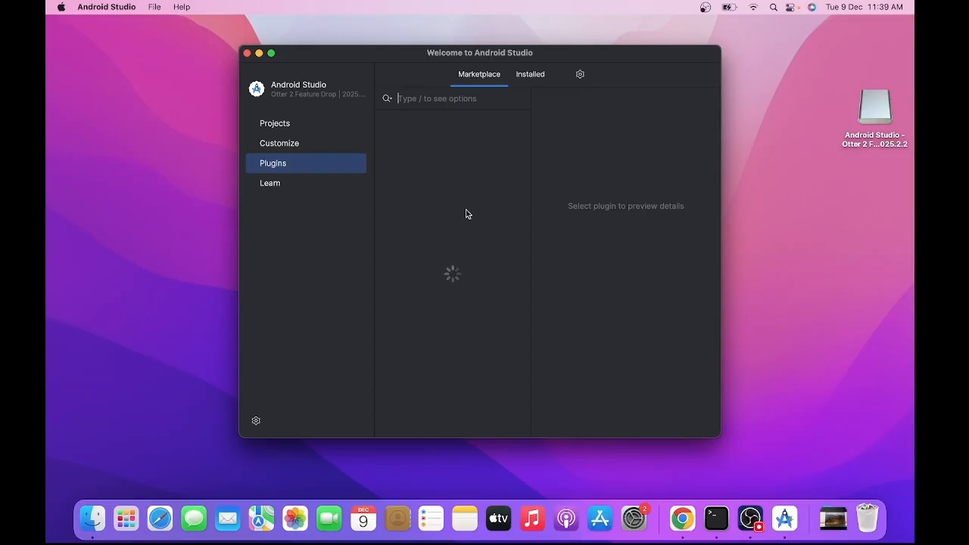
Close Android Studio, launch it again through Spotlight and open the plugin marketplace.
{"action": "left_click", "coordinate": [247, 53]}
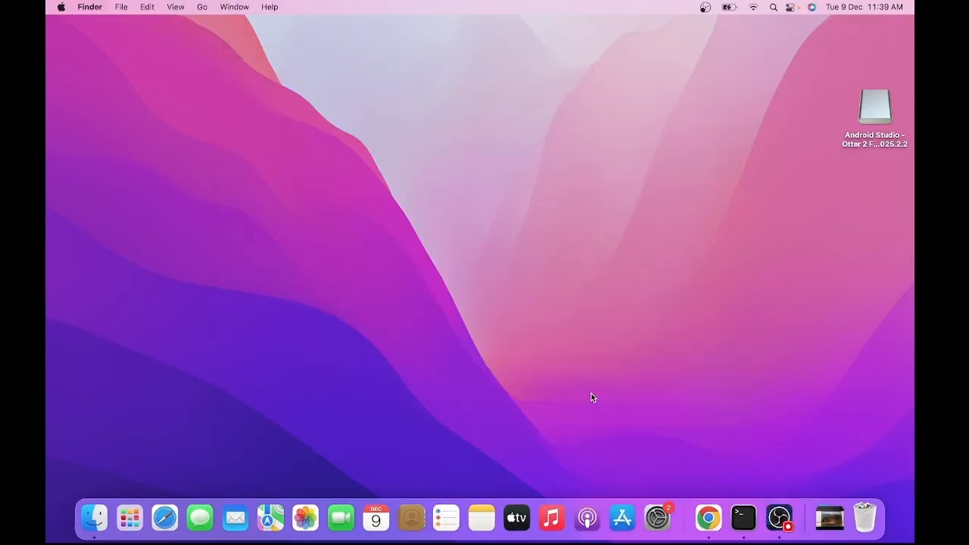
{"action": "key", "text": "super+space"}
{"action": "type", "text": "and"}
{"action": "key", "text": "Return"}
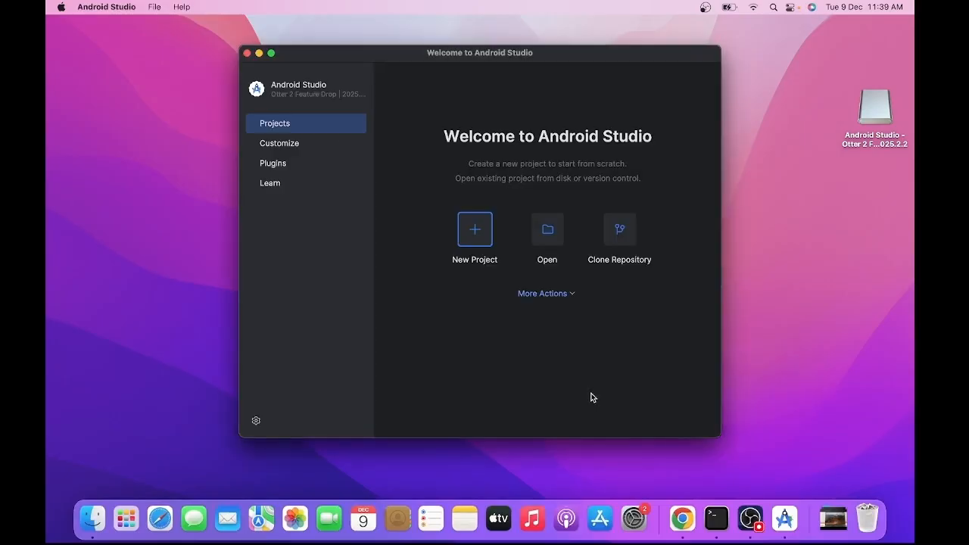
{"action": "left_click", "coordinate": [282, 163]}
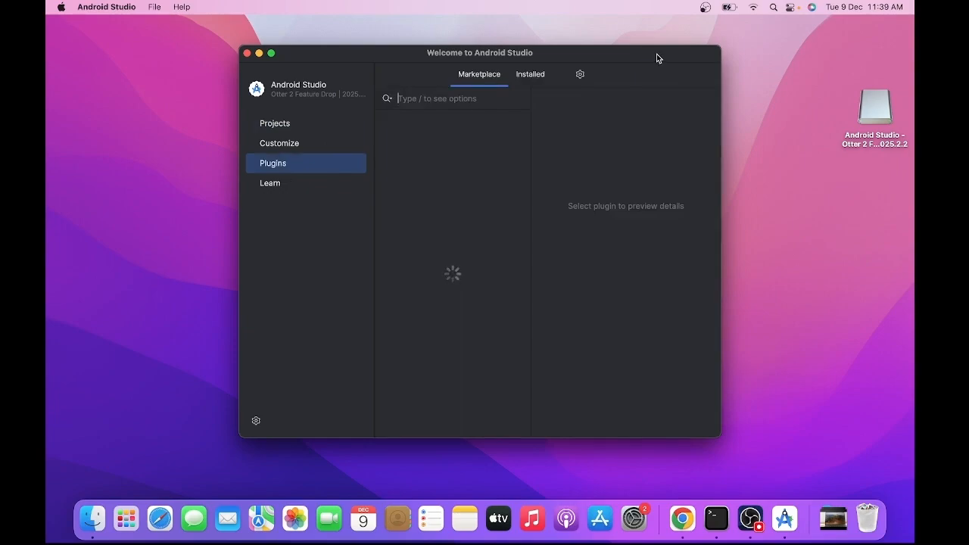
Switch the Mac's Wi-Fi off and on again, and refresh the marketplace plugins.
{"action": "left_click", "coordinate": [755, 7]}
{"action": "left_click", "coordinate": [747, 27]}
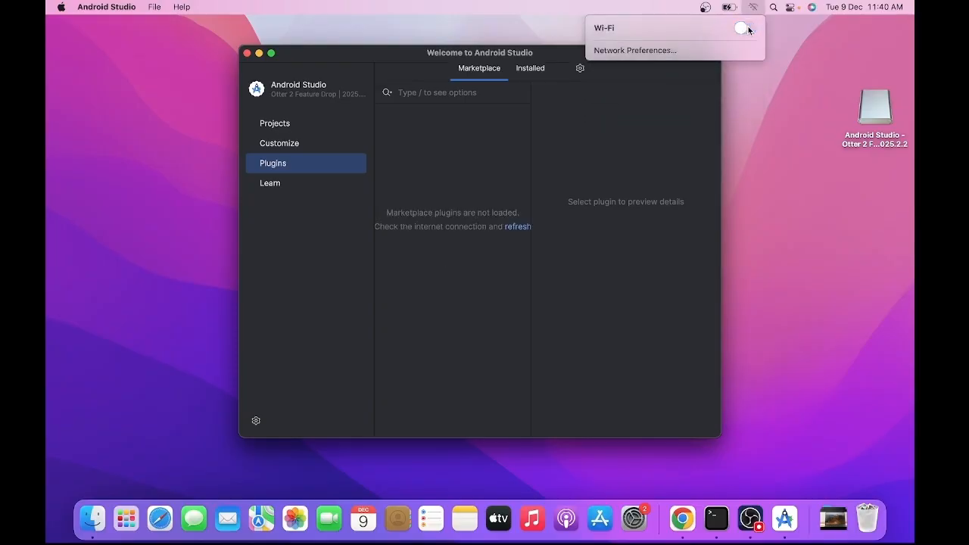
{"action": "left_click", "coordinate": [747, 28]}
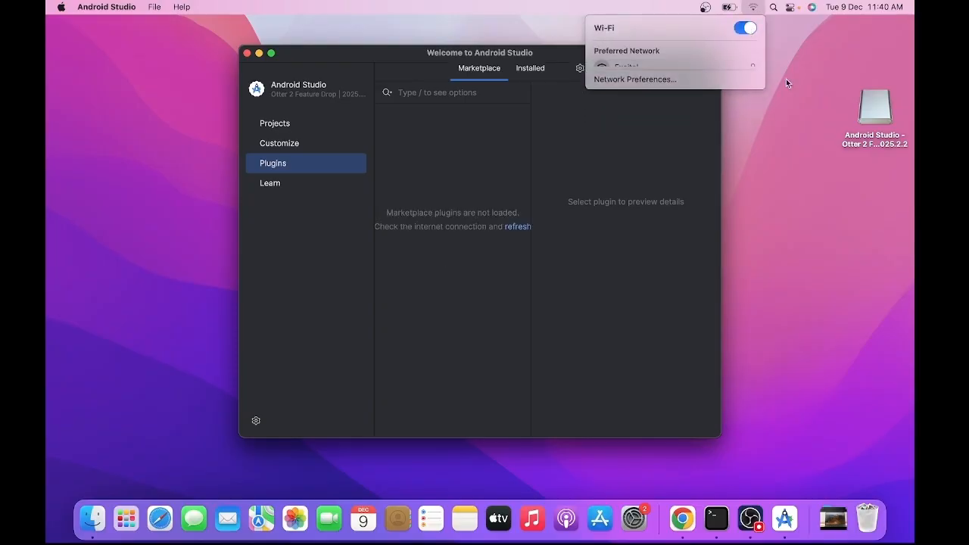
{"action": "left_click", "coordinate": [483, 167]}
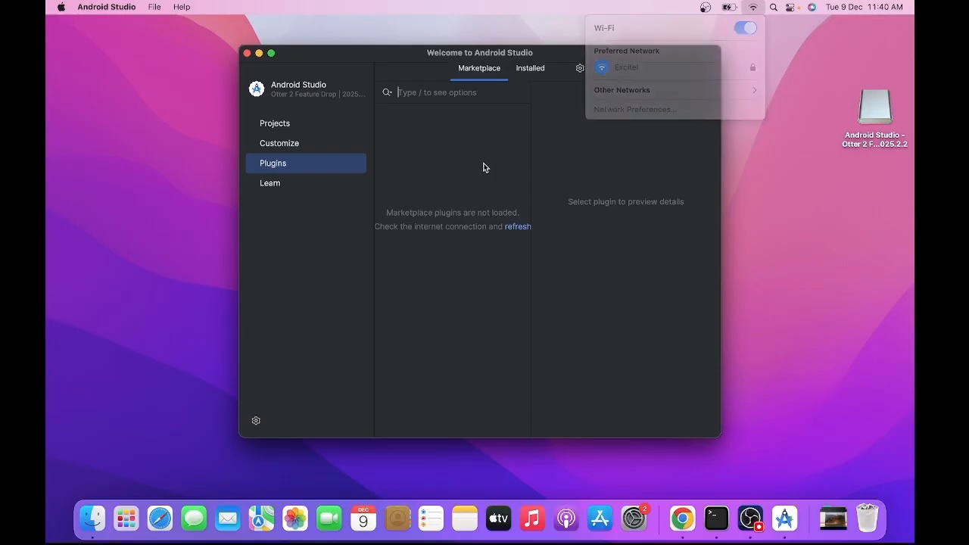
{"action": "left_click", "coordinate": [523, 227]}
Join the Wi-Fi network Airtel_Backup by entering its WPA2 password, and refresh the marketplace plugins.
{"action": "left_click", "coordinate": [753, 7]}
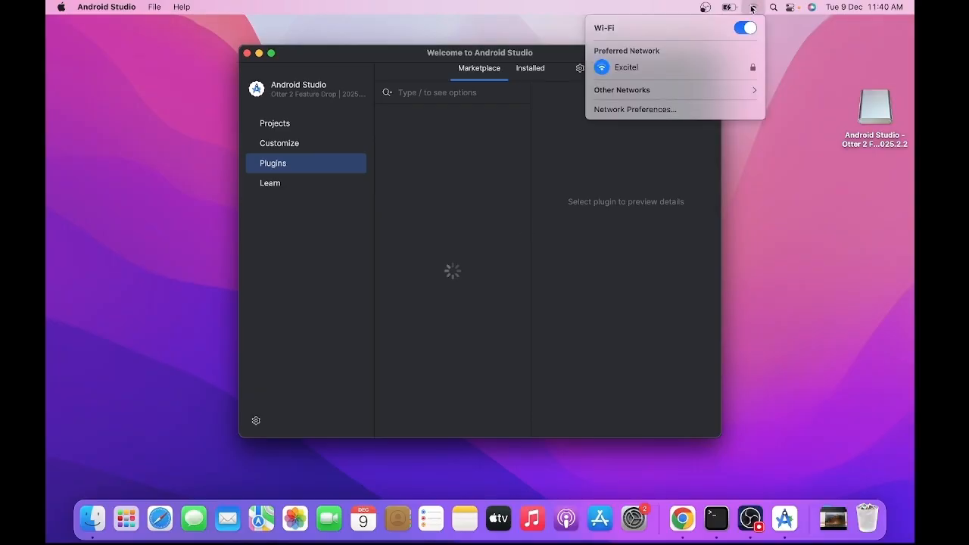
{"action": "left_click", "coordinate": [643, 91]}
{"action": "left_click", "coordinate": [640, 107]}
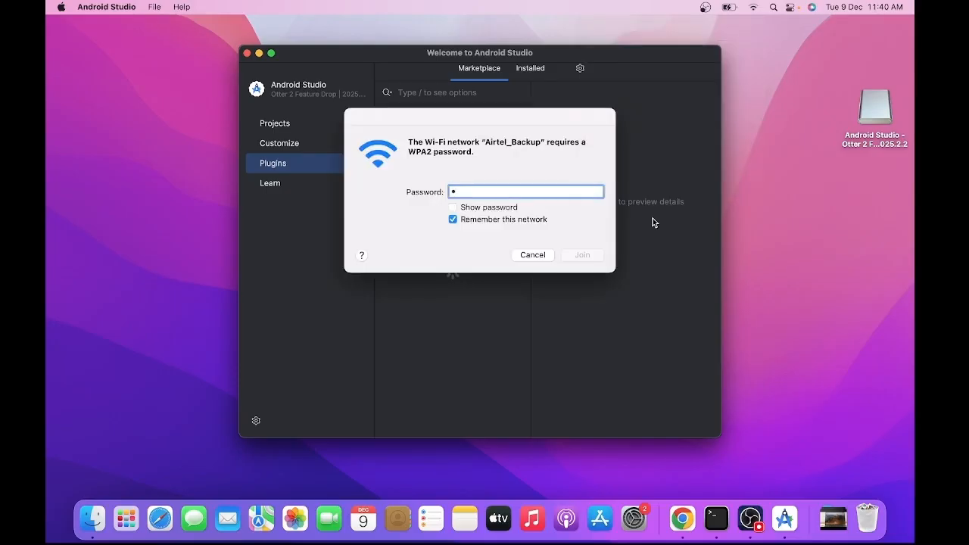
{"action": "key", "text": "BackSpace"}
{"action": "type", "text": "••••••••••"}
{"action": "key", "text": "Return"}
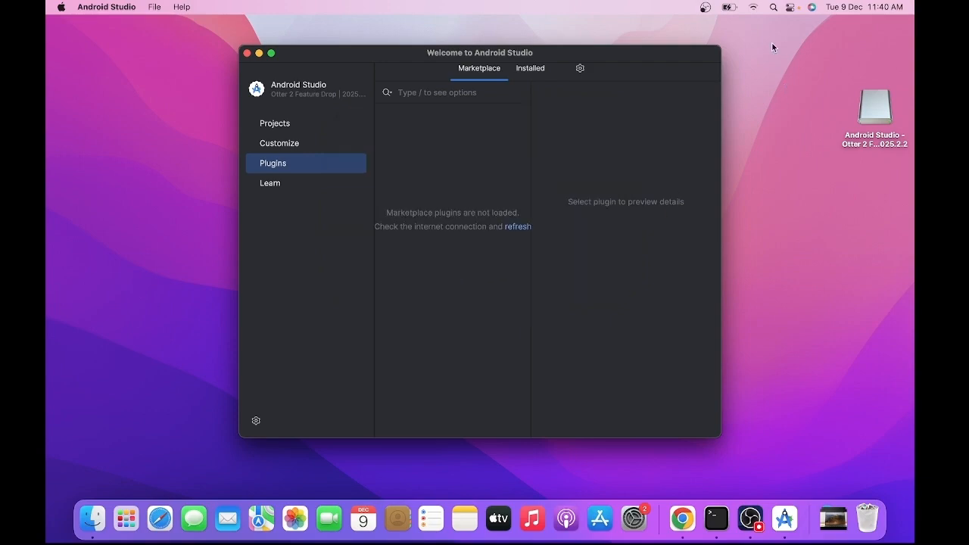
{"action": "left_click", "coordinate": [524, 227]}
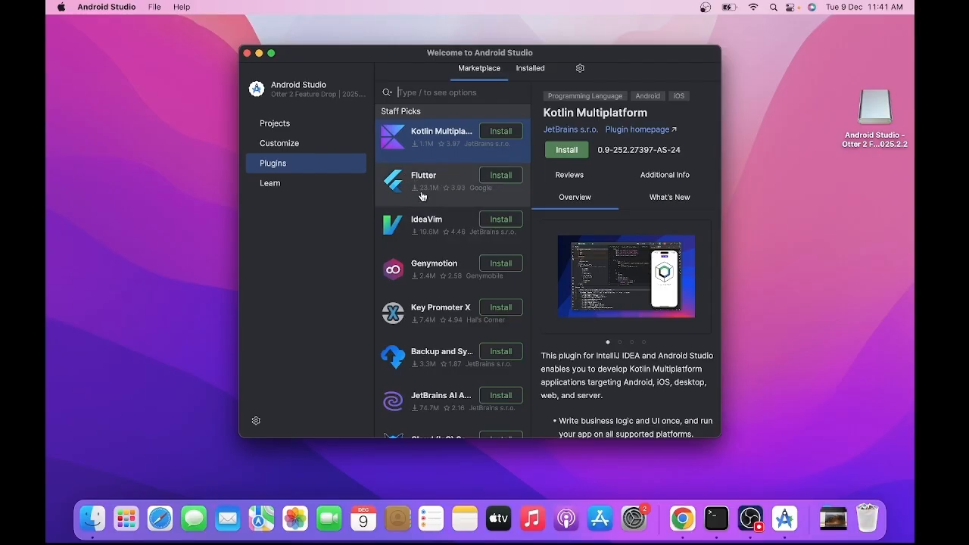
Install the Flutter plugin, search the marketplace for dart and install the Dart plugin.
{"action": "left_click", "coordinate": [507, 178]}
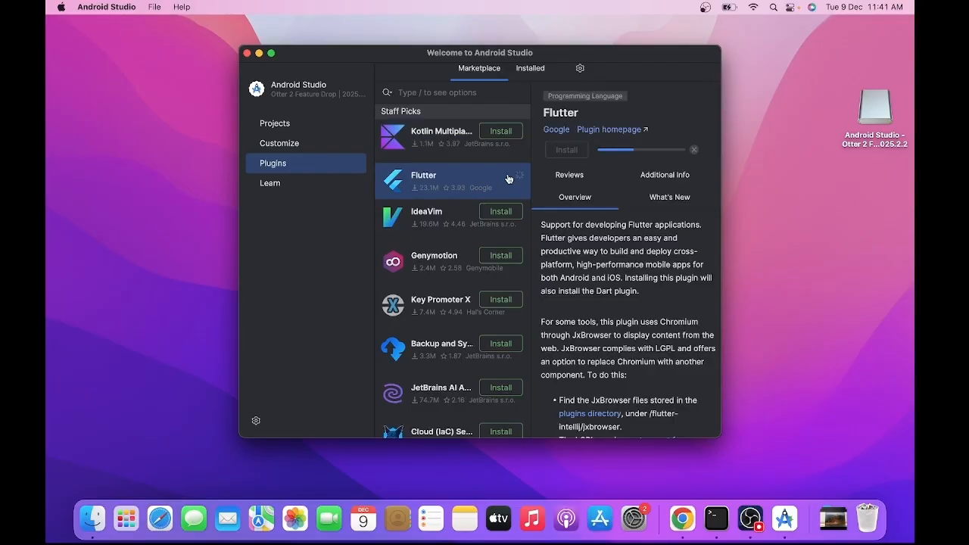
{"action": "left_click", "coordinate": [439, 92]}
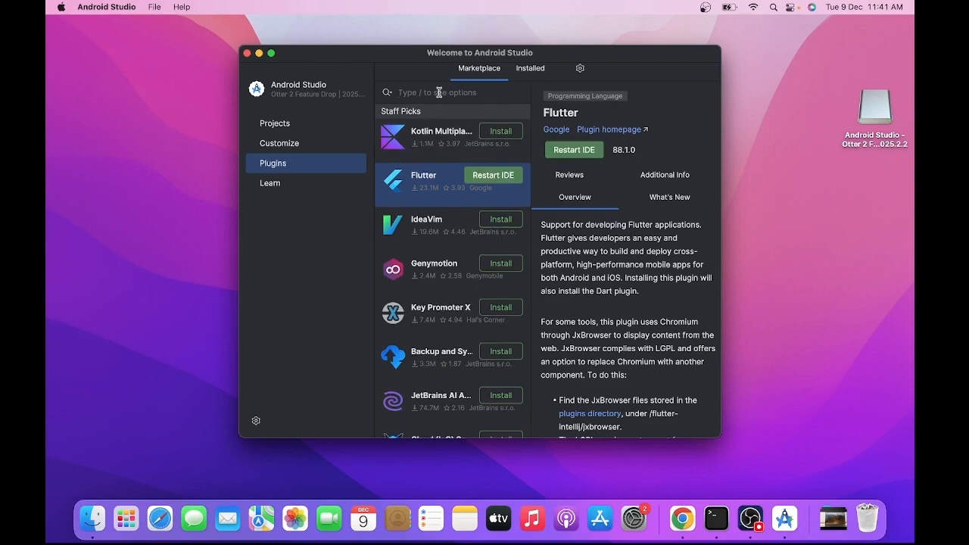
{"action": "type", "text": "dart"}
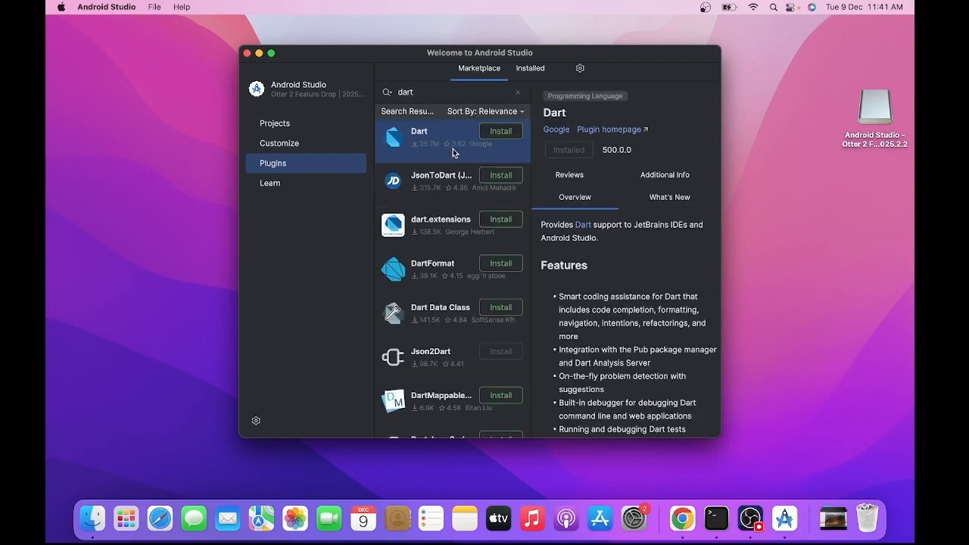
{"action": "left_click", "coordinate": [499, 135]}
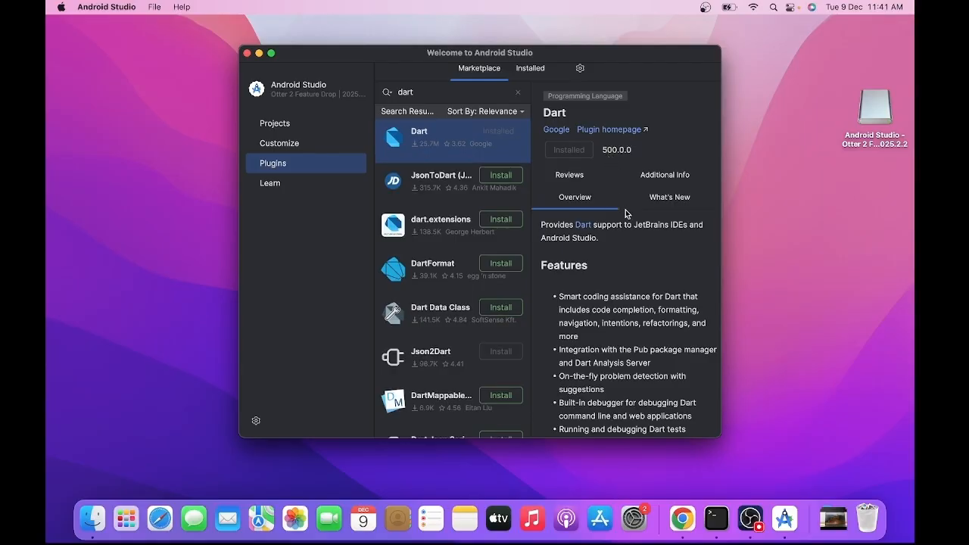
{"action": "scroll", "coordinate": [625, 210], "scroll_direction": "down", "scroll_amount": 3}
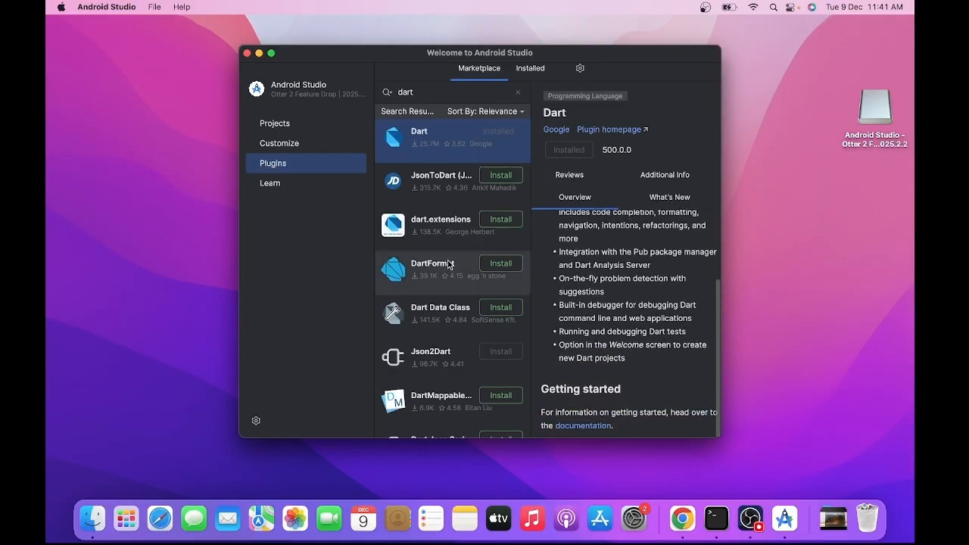
{"action": "scroll", "coordinate": [449, 264], "scroll_direction": "down", "scroll_amount": 10}
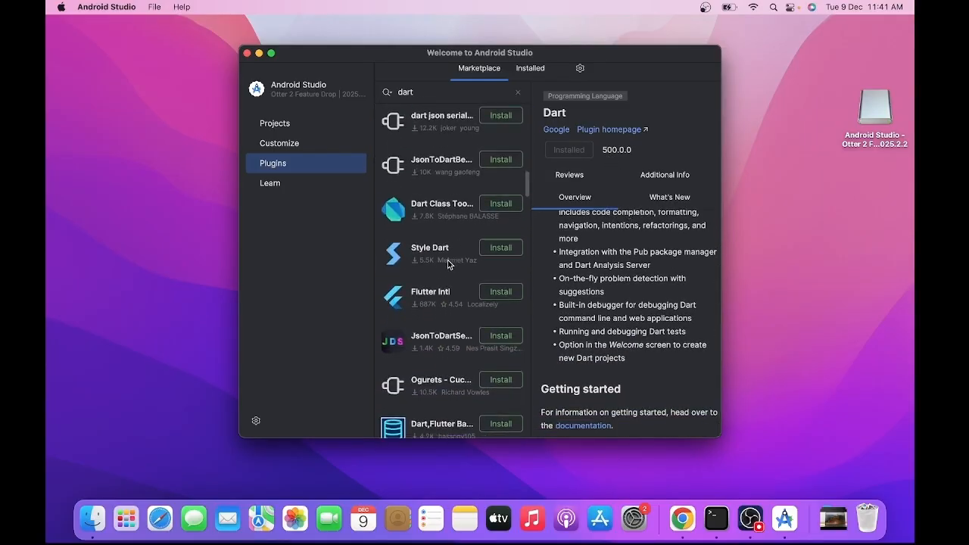
{"action": "scroll", "coordinate": [448, 263], "scroll_direction": "up", "scroll_amount": 10}
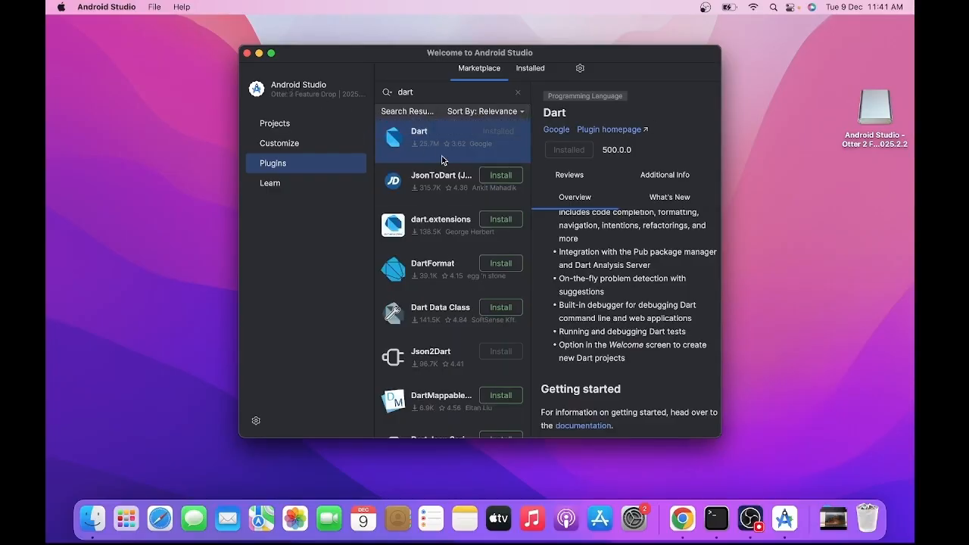
Close Android Studio and launch it again through Spotlight to load the installed plugins.
{"action": "left_click", "coordinate": [247, 53]}
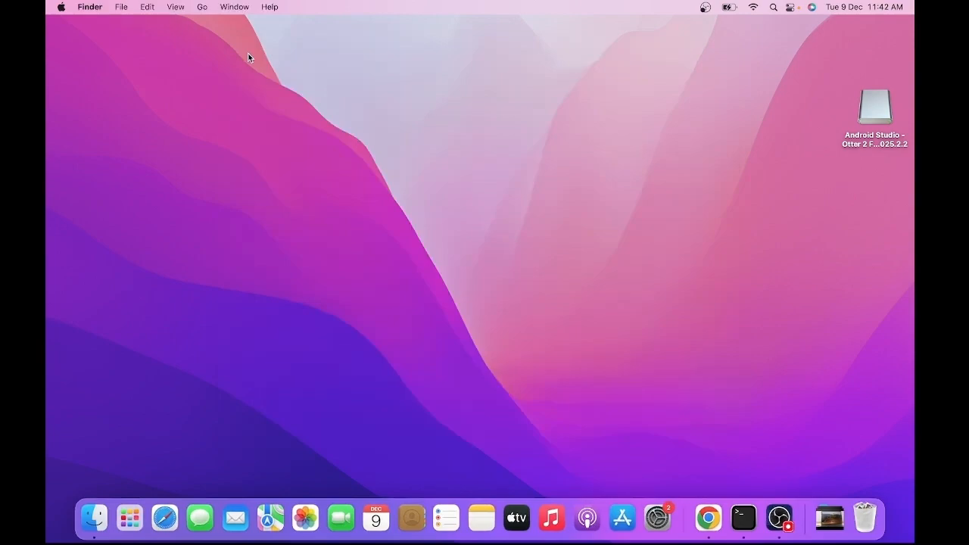
{"action": "key", "text": "super+space"}
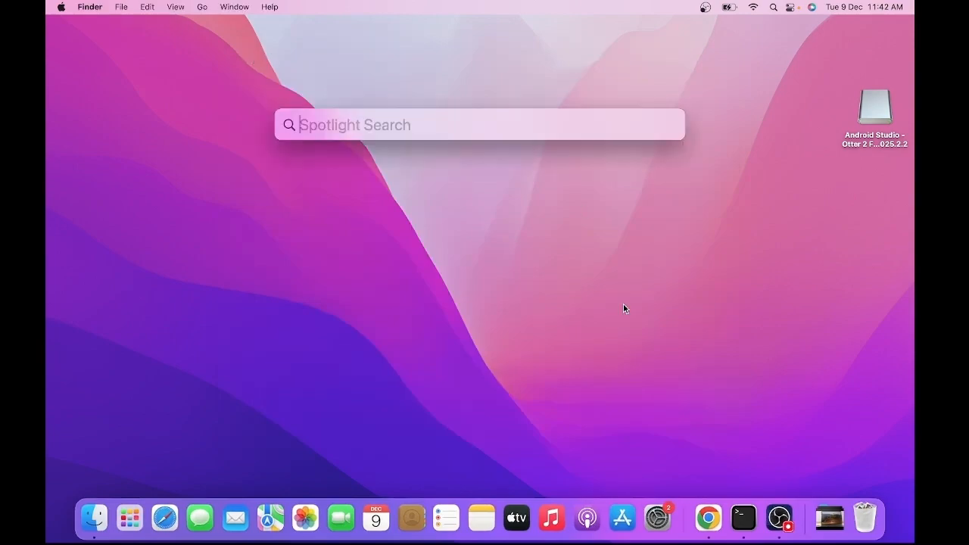
{"action": "type", "text": "and"}
{"action": "key", "text": "Return"}
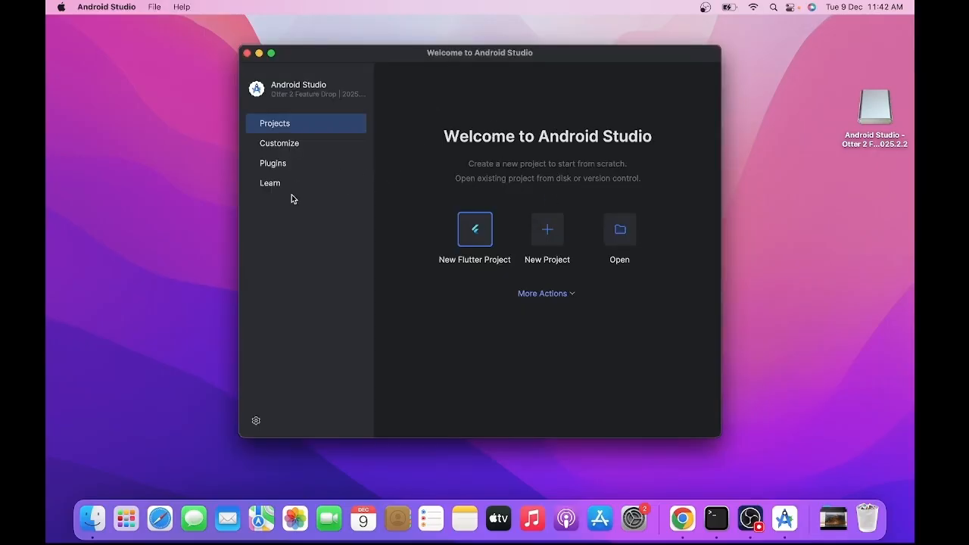
Start a new Flutter project and set its Flutter SDK path to the flutter folder inside develop in the home folder.
{"action": "left_click", "coordinate": [476, 231]}
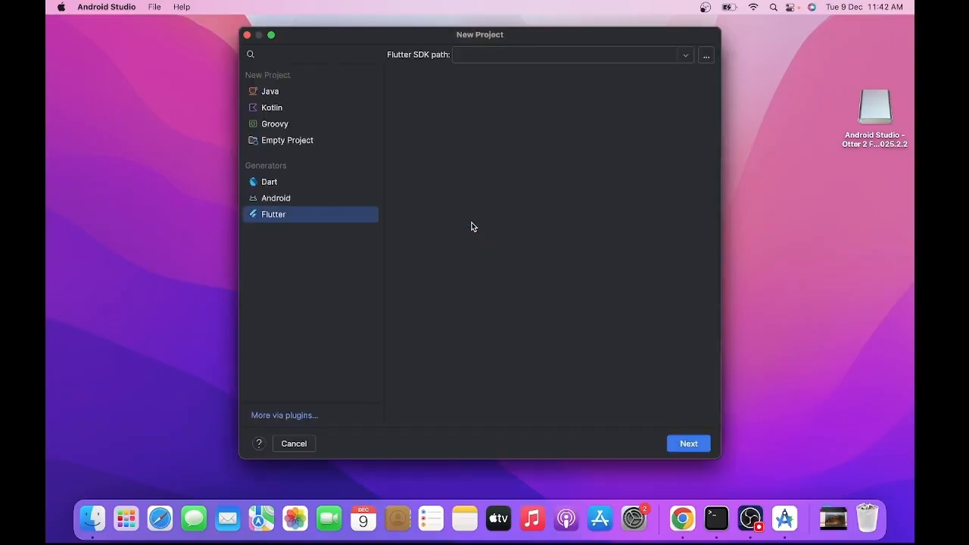
{"action": "left_click", "coordinate": [270, 183]}
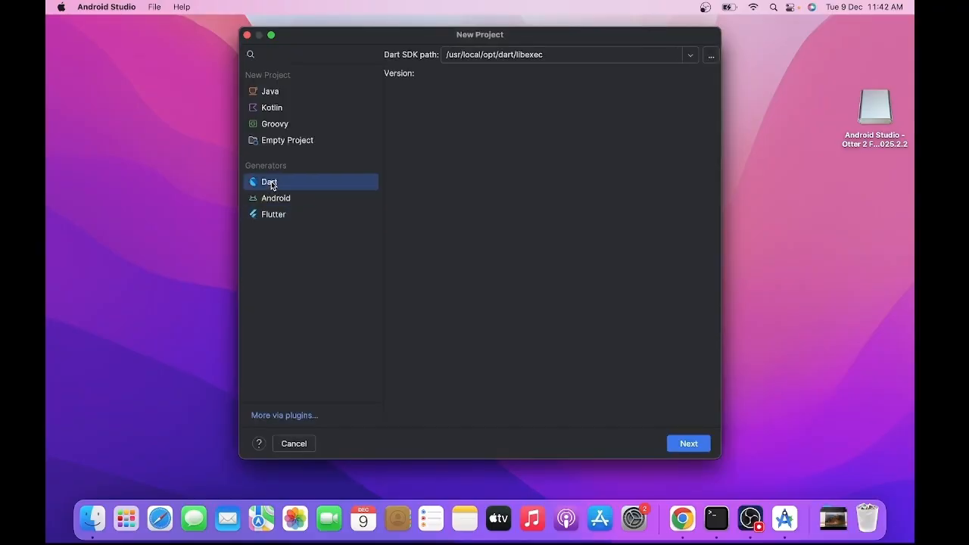
{"action": "left_click", "coordinate": [271, 217]}
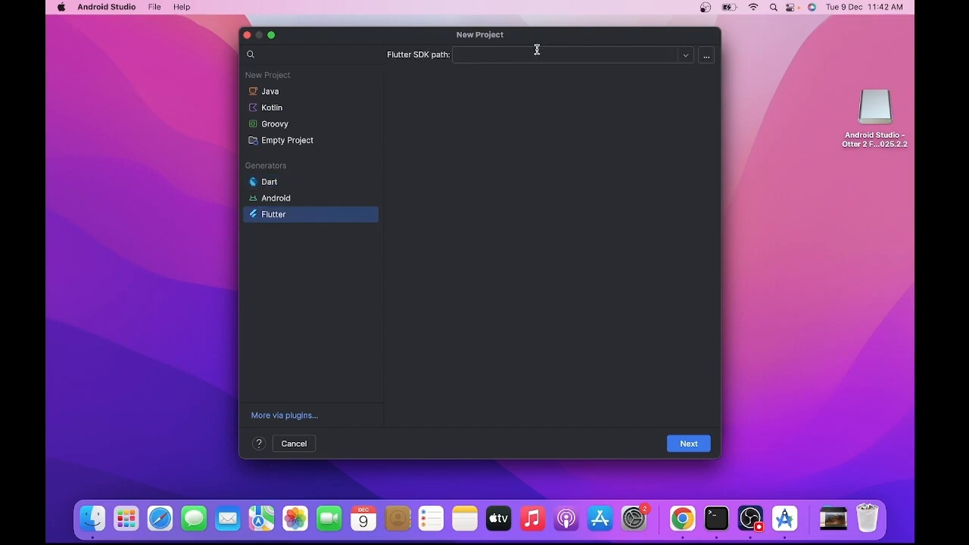
{"action": "left_click", "coordinate": [685, 56]}
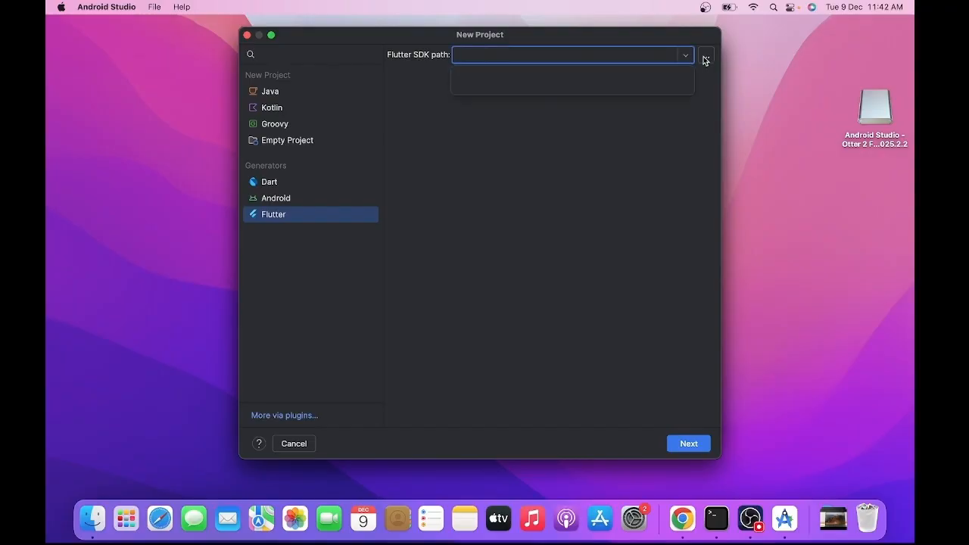
{"action": "left_click", "coordinate": [705, 60]}
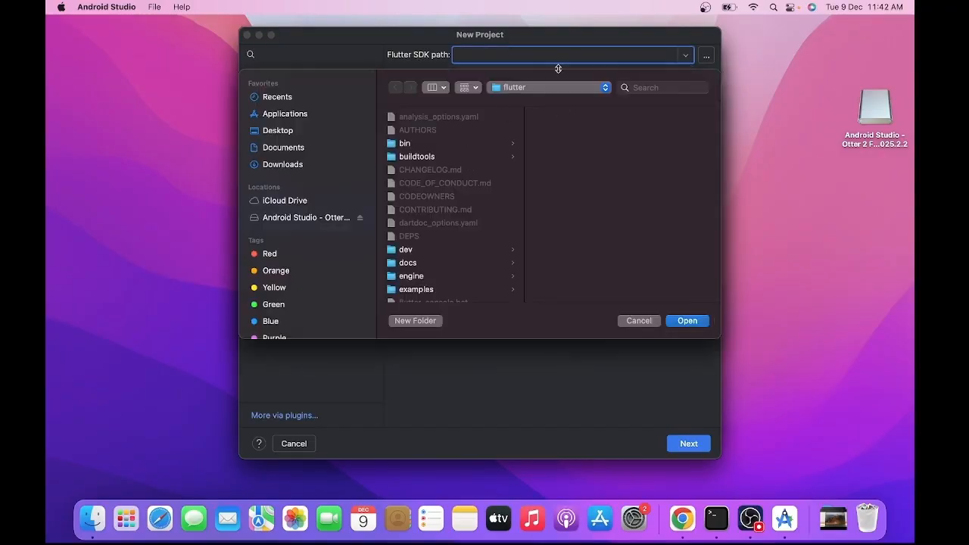
{"action": "left_click", "coordinate": [595, 85]}
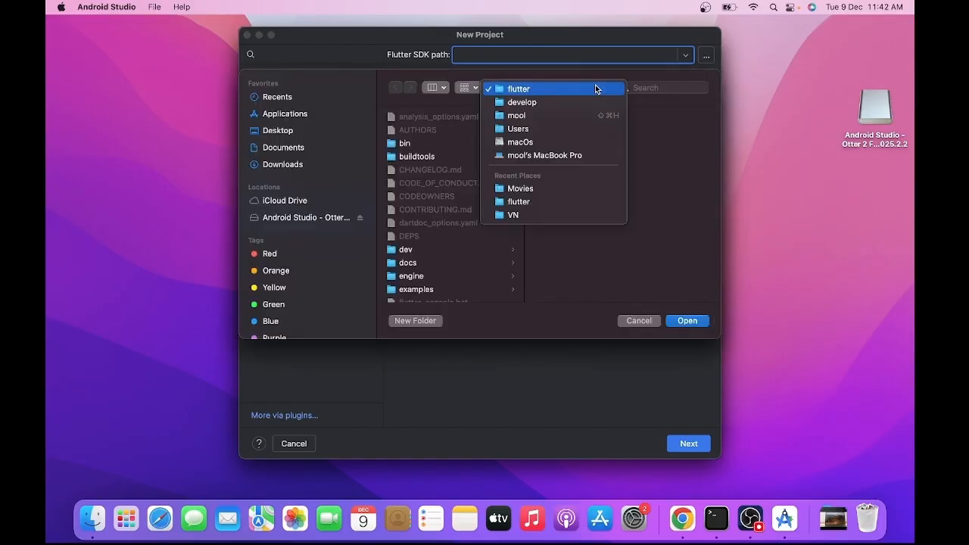
{"action": "left_click", "coordinate": [530, 116]}
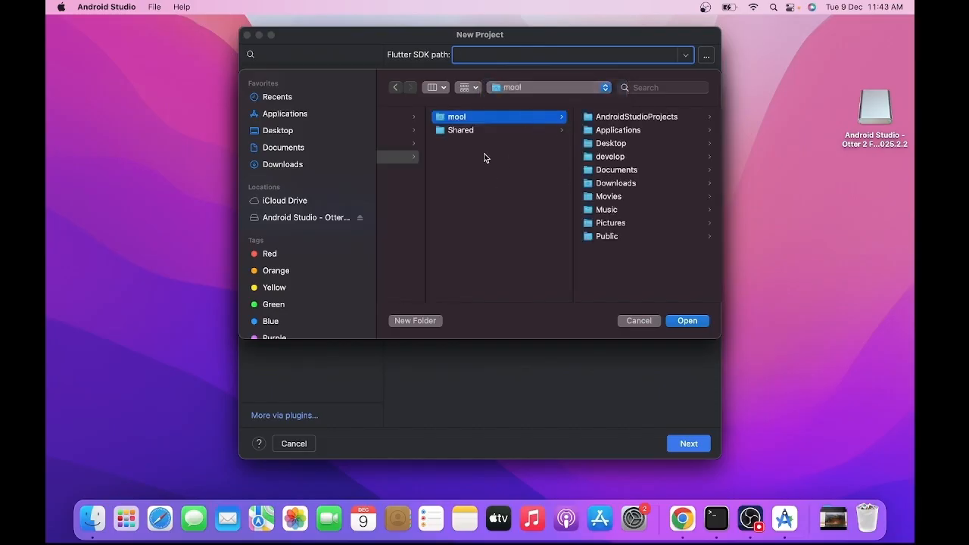
{"action": "left_click", "coordinate": [610, 157]}
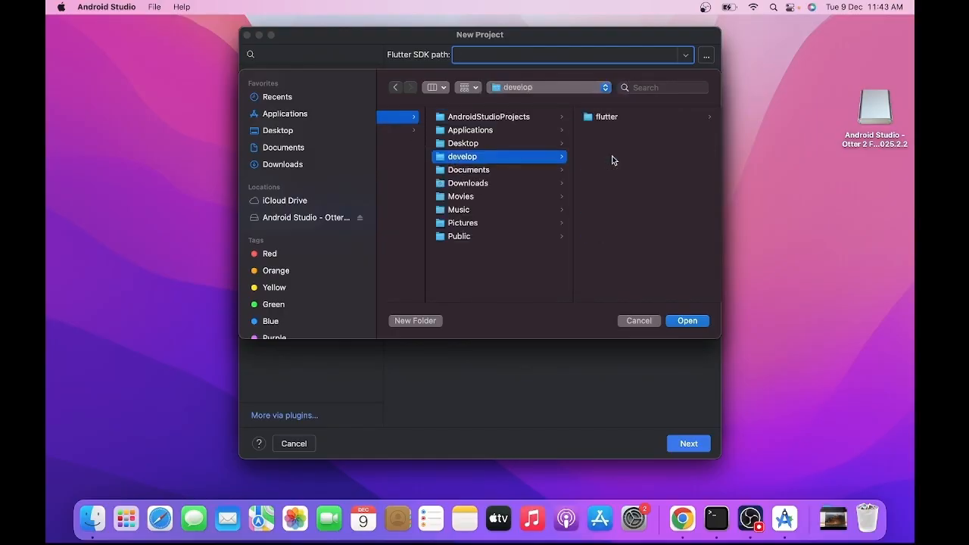
{"action": "left_click", "coordinate": [601, 119]}
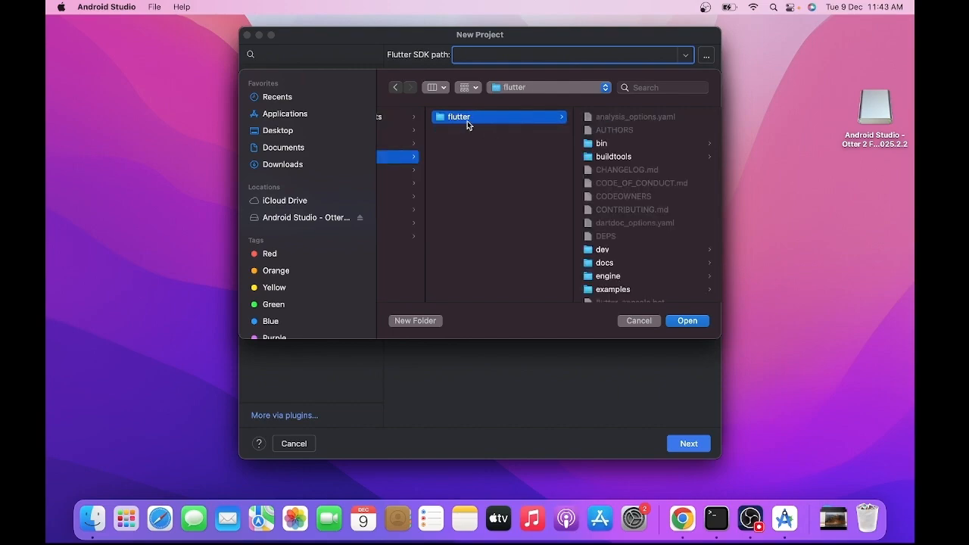
{"action": "left_click", "coordinate": [690, 321]}
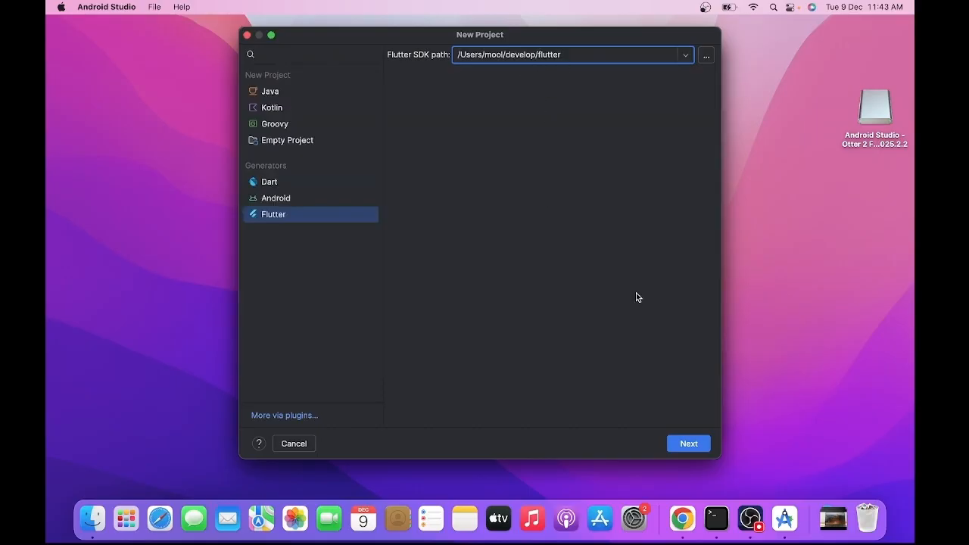
{"action": "left_click", "coordinate": [676, 447]}
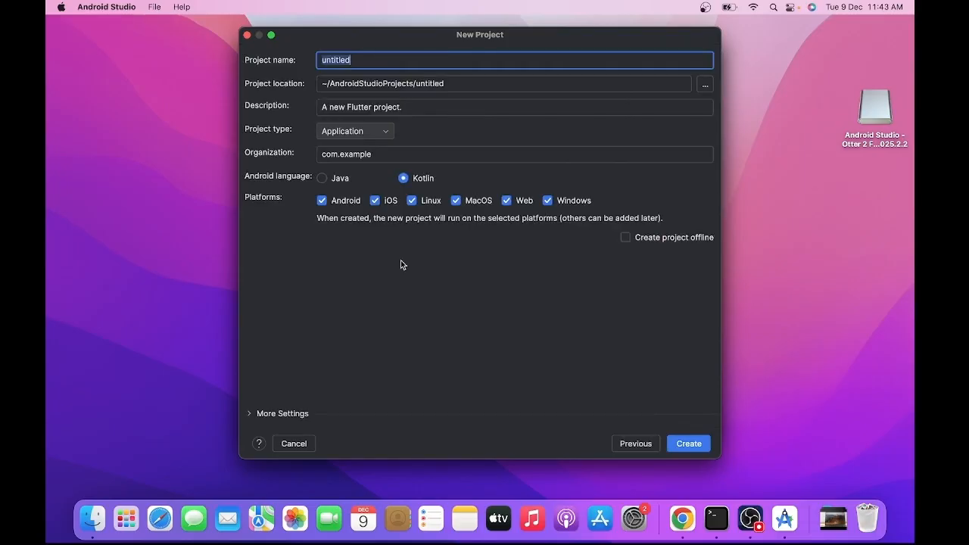
Name the new Flutter project myapps.
{"action": "type", "text": "firstapp"}
{"action": "double_click", "coordinate": [370, 63]}
{"action": "type", "text": "myapps"}
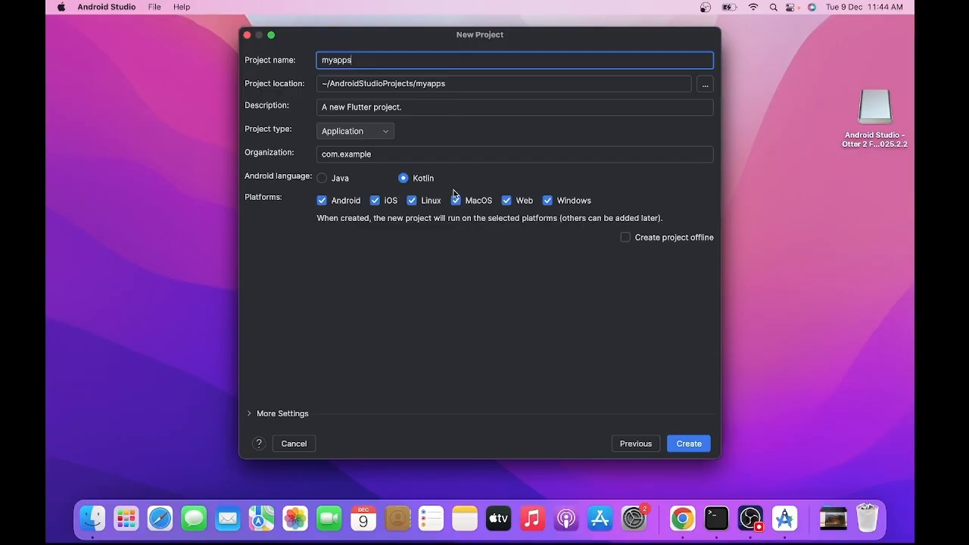
Keep only Android as target platform by deselecting iOS, Linux, MacOS, Web and Windows, and create the project.
{"action": "left_click", "coordinate": [349, 207]}
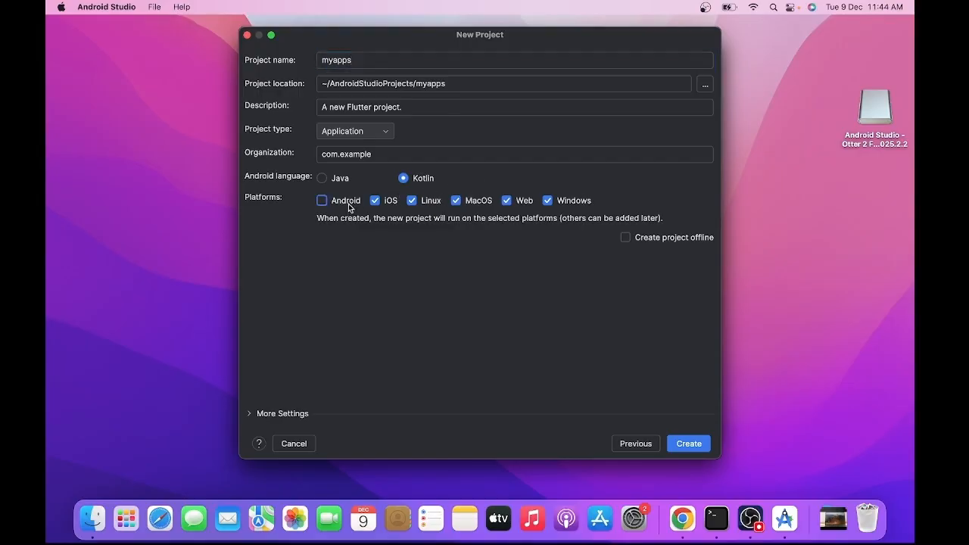
{"action": "left_click", "coordinate": [349, 207]}
{"action": "left_click", "coordinate": [390, 208]}
{"action": "left_click", "coordinate": [421, 207]}
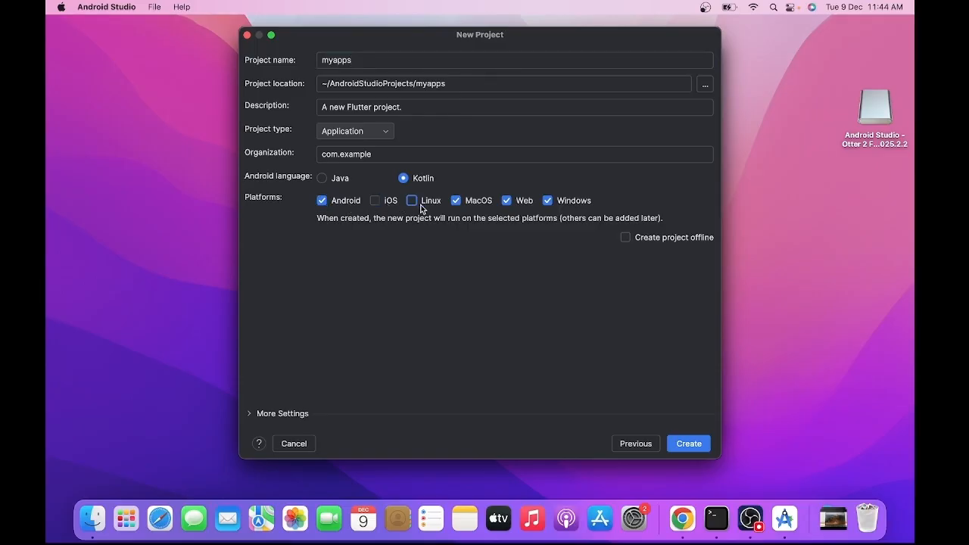
{"action": "left_click", "coordinate": [469, 205]}
{"action": "left_click", "coordinate": [506, 202]}
{"action": "left_click", "coordinate": [575, 205]}
{"action": "left_click", "coordinate": [686, 446]}
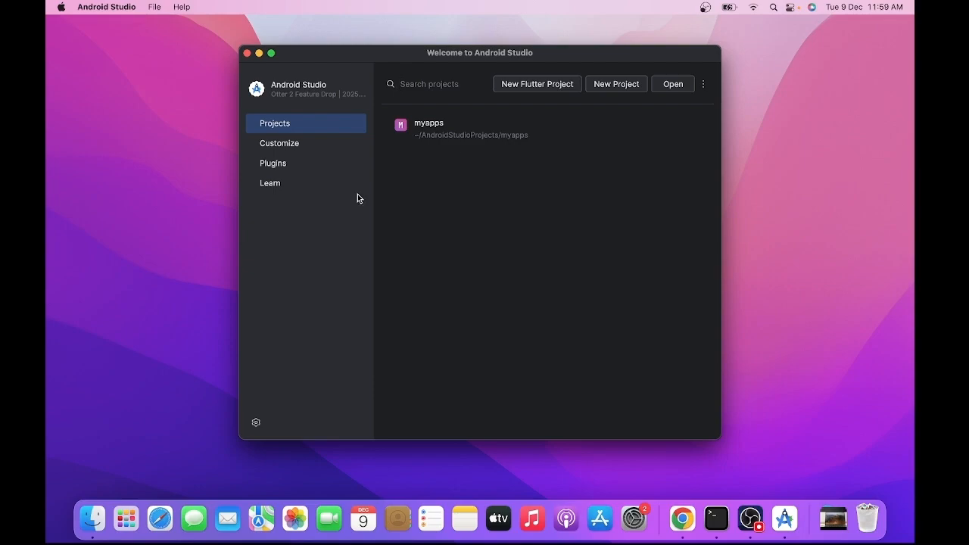
Open the SDK Manager from the welcome window and examine the list of SDK developer tools.
{"action": "left_click", "coordinate": [705, 85]}
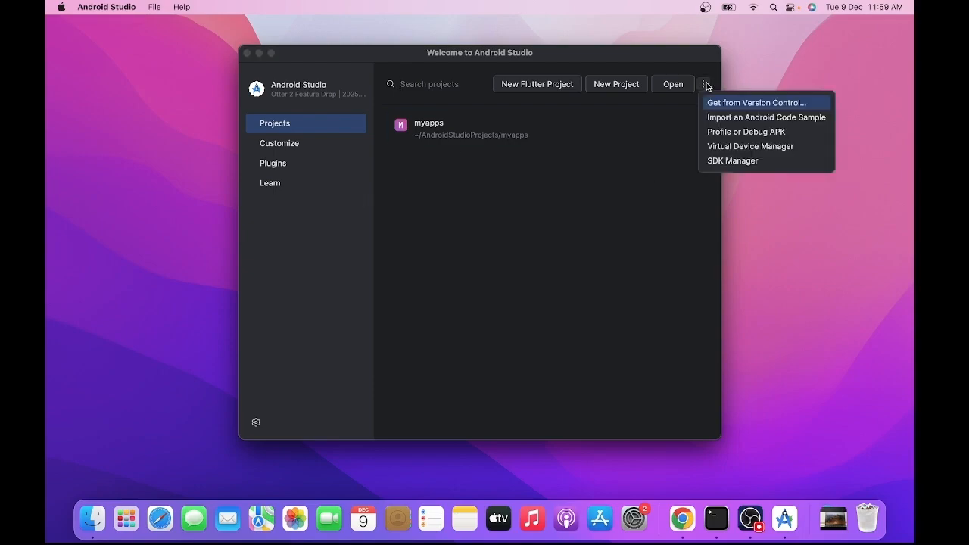
{"action": "left_click", "coordinate": [746, 161]}
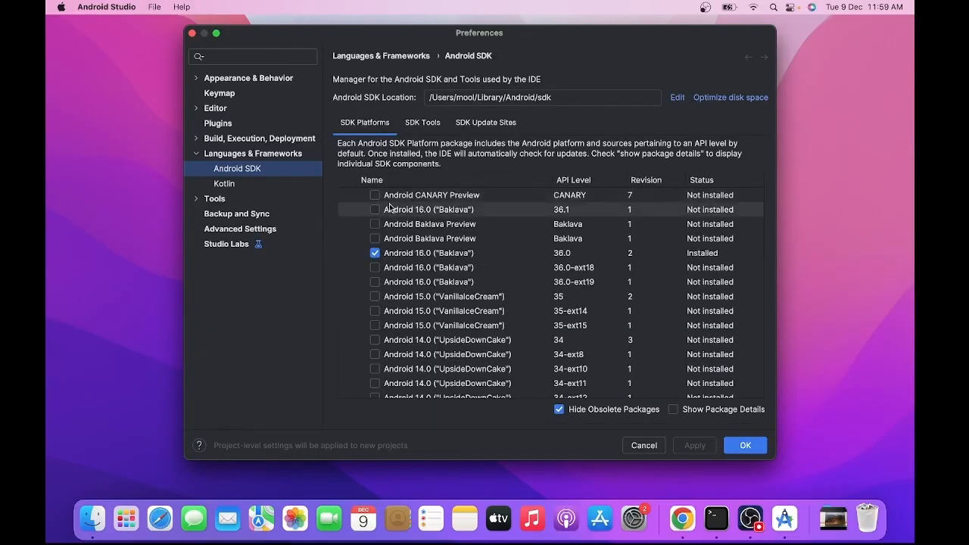
{"action": "left_click", "coordinate": [418, 123]}
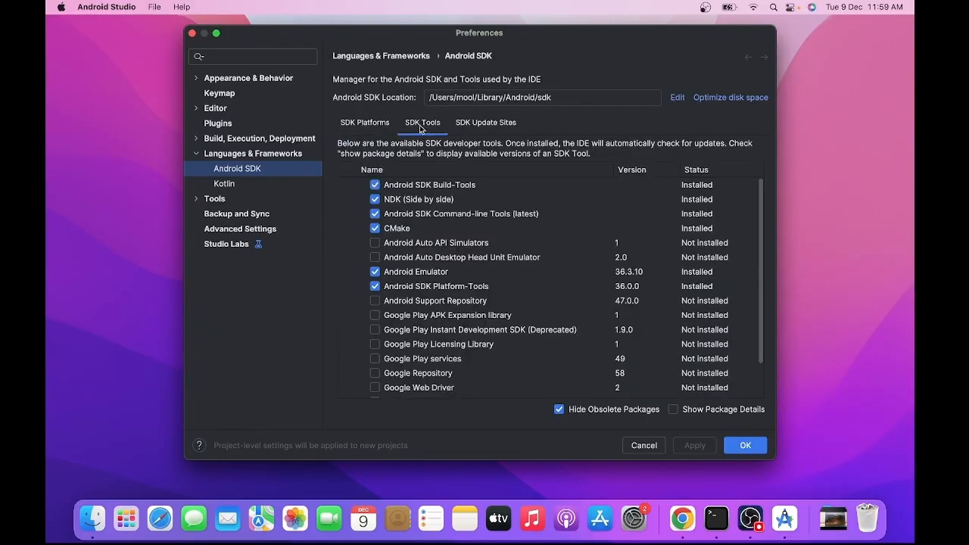